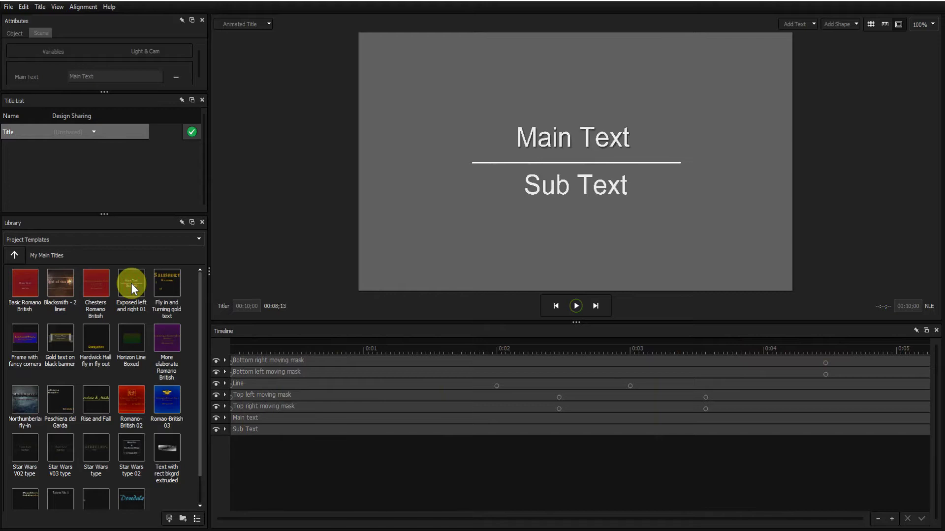
Load the Exposed left and right 01 template, select the Bottom right moving mask layer, and move the playhead to 00:05;26.
double_click(131, 282)
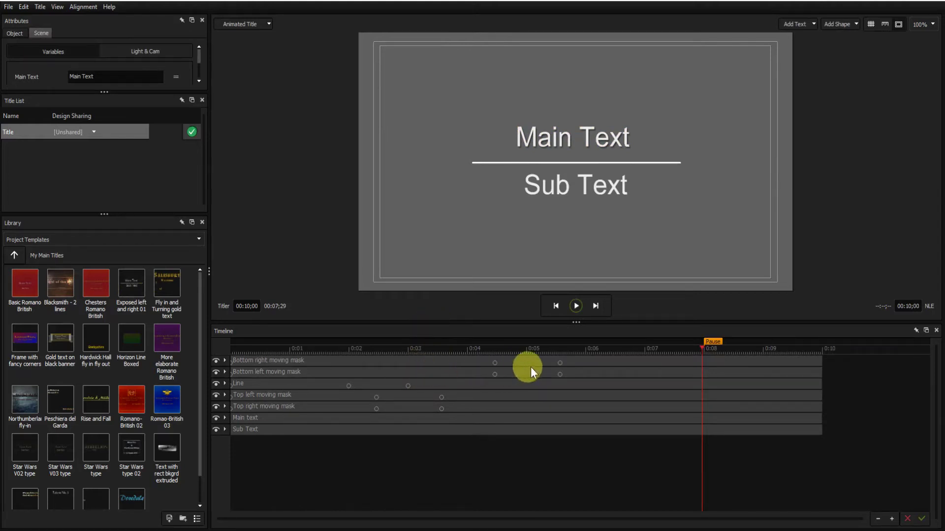
click(429, 365)
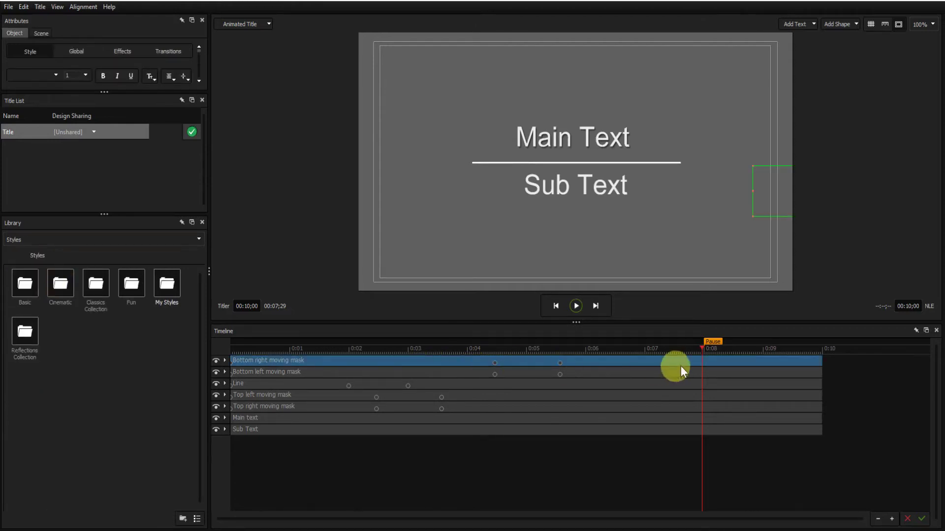
drag(701, 347, 577, 344)
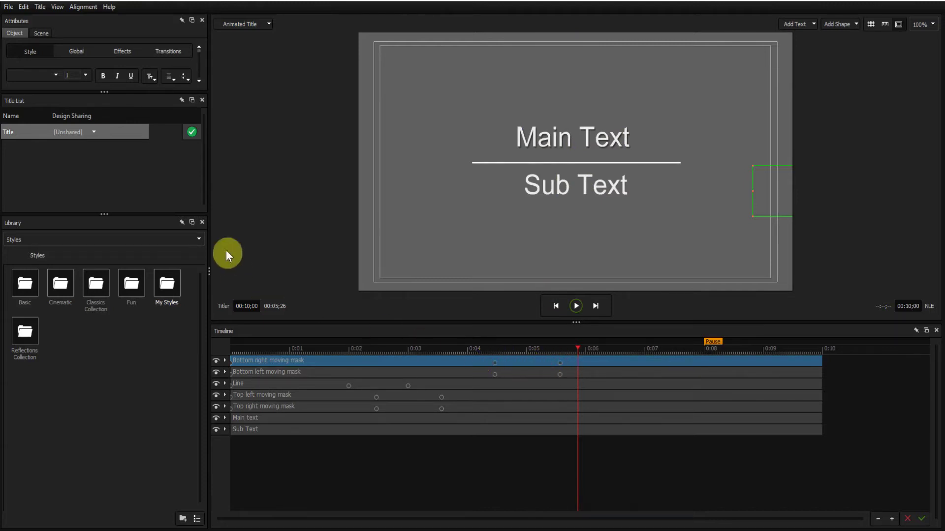
Enlarge the attributes area and examine the Bottom right moving mask's transform values at Keyframes 1, 2 and 3.
click(75, 53)
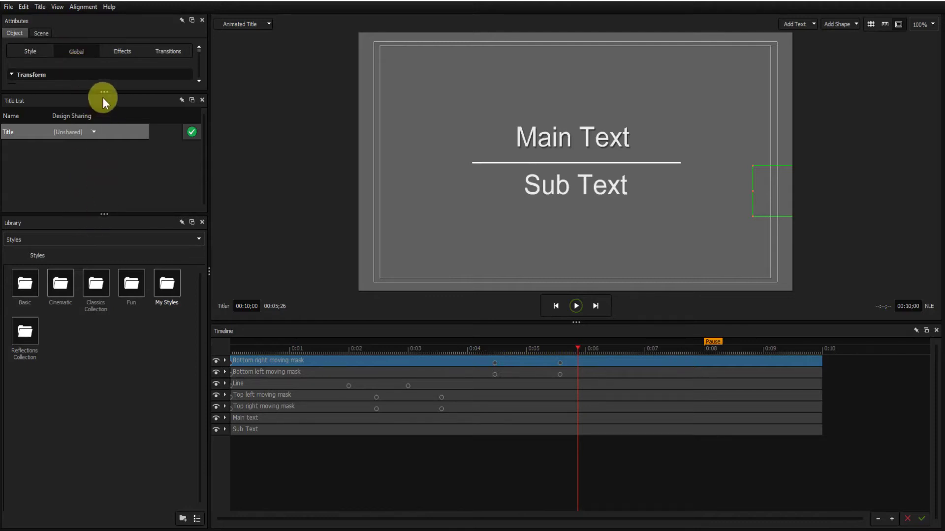
drag(102, 93, 116, 154)
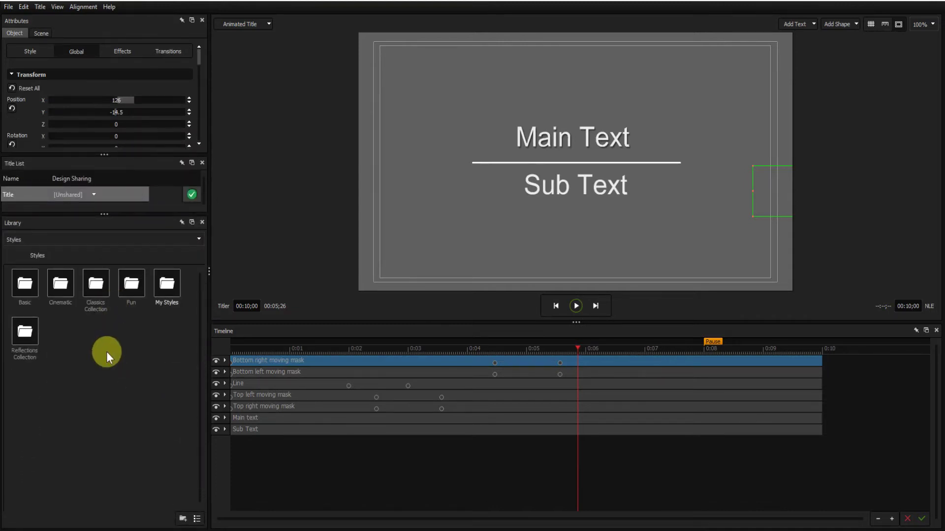
key(F4)
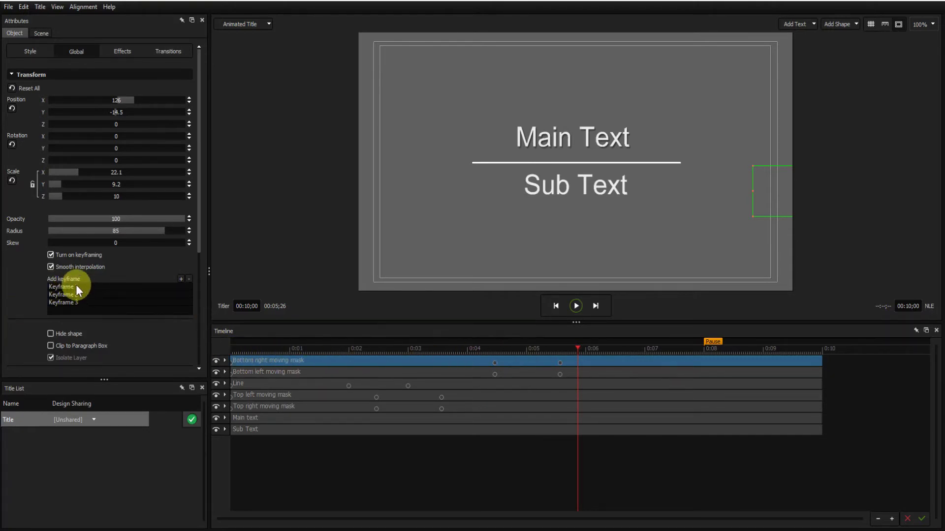
click(62, 286)
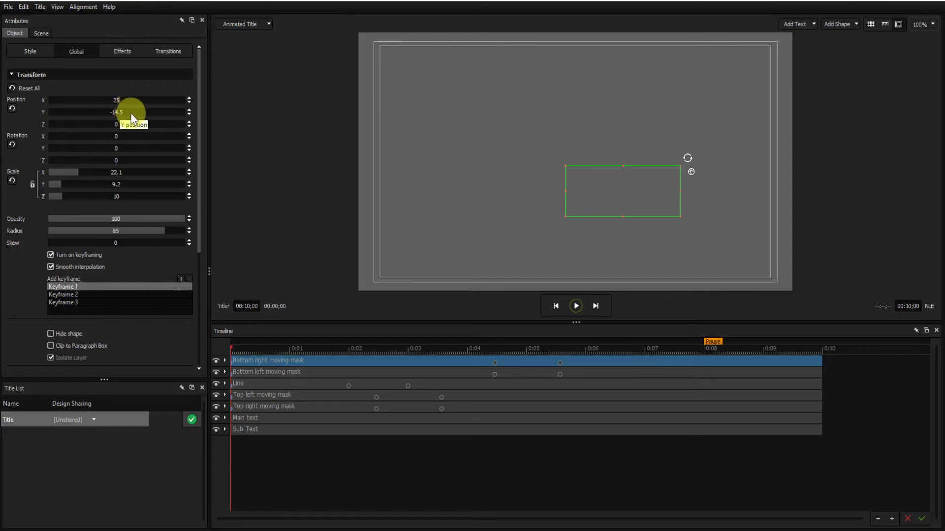
click(67, 294)
click(70, 303)
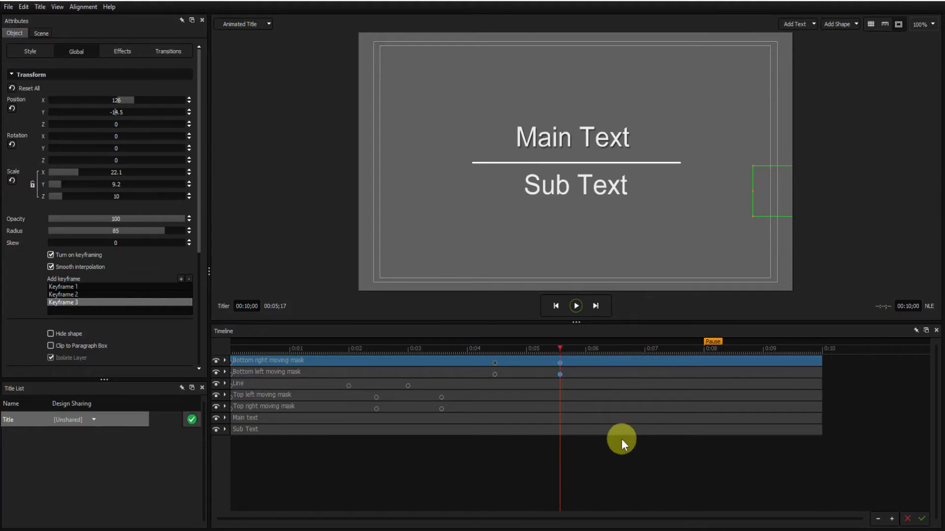
Add the remaining layers to the selection one at a time, from Bottom left moving mask to Sub Text, and clear the selection.
ctrl+click(607, 372)
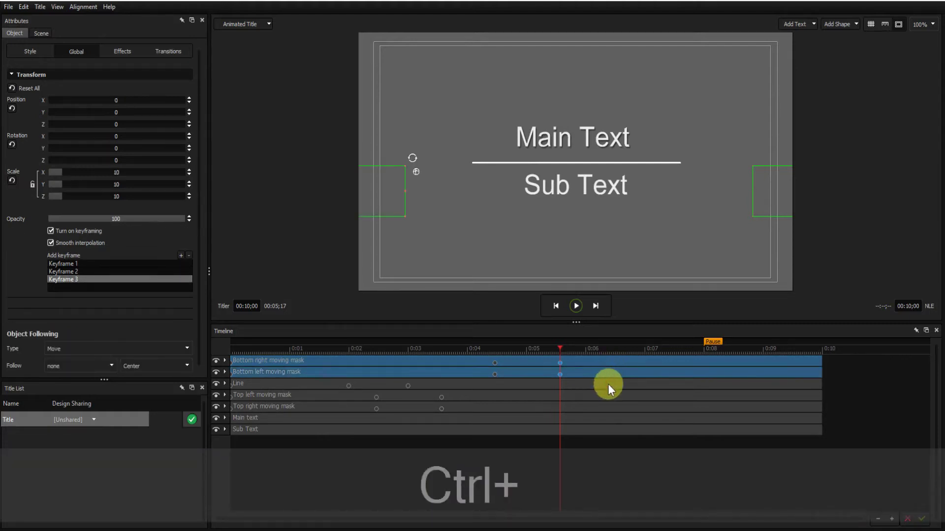
ctrl+click(608, 384)
ctrl+click(609, 395)
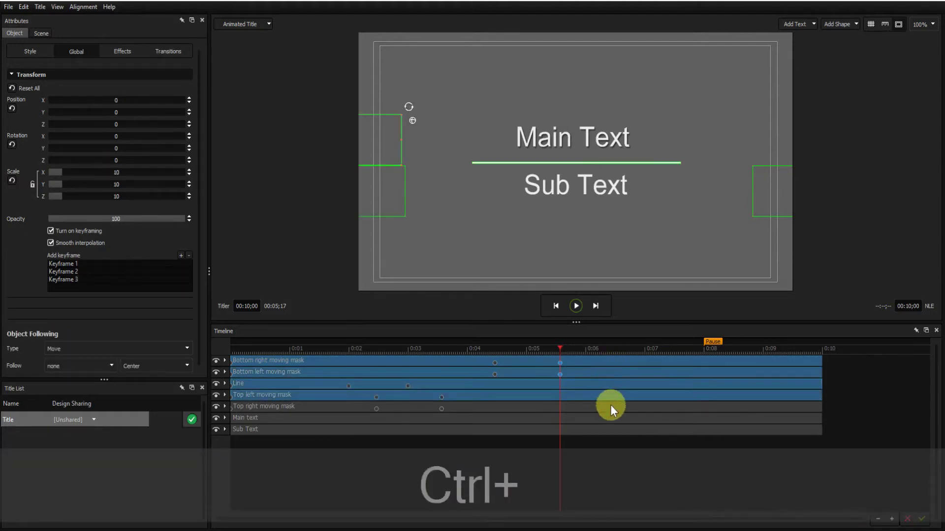
ctrl+click(610, 405)
ctrl+click(609, 417)
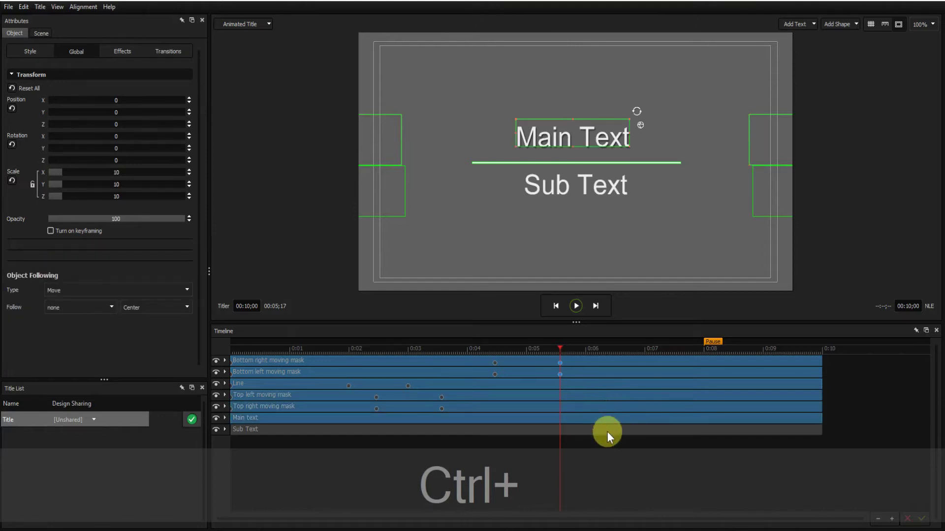
ctrl+click(608, 430)
click(883, 416)
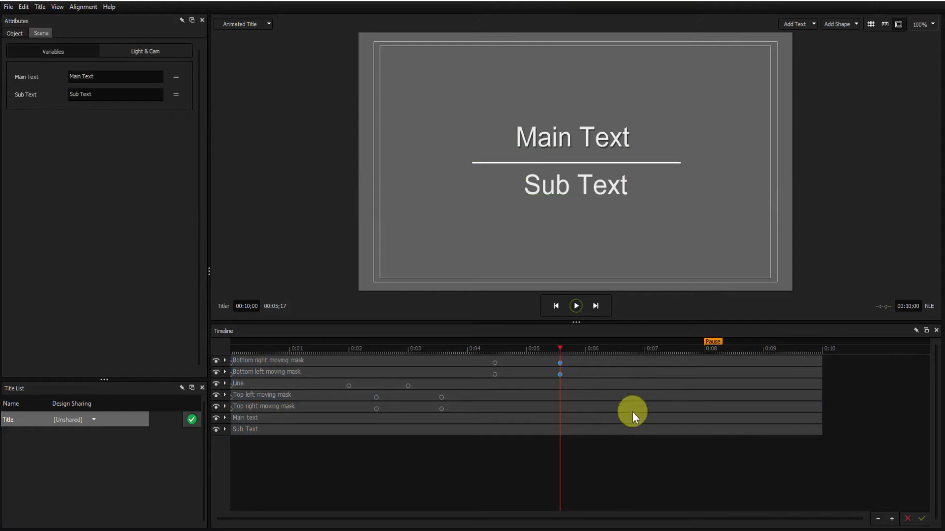
Select the whole range of layers from Bottom right moving mask to Sub Text at once, and deselect everything.
click(619, 362)
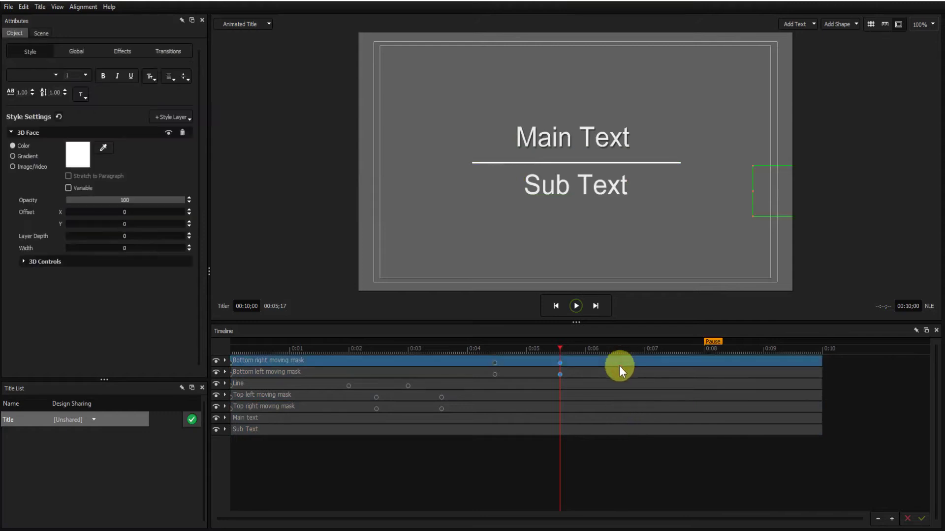
shift+click(622, 430)
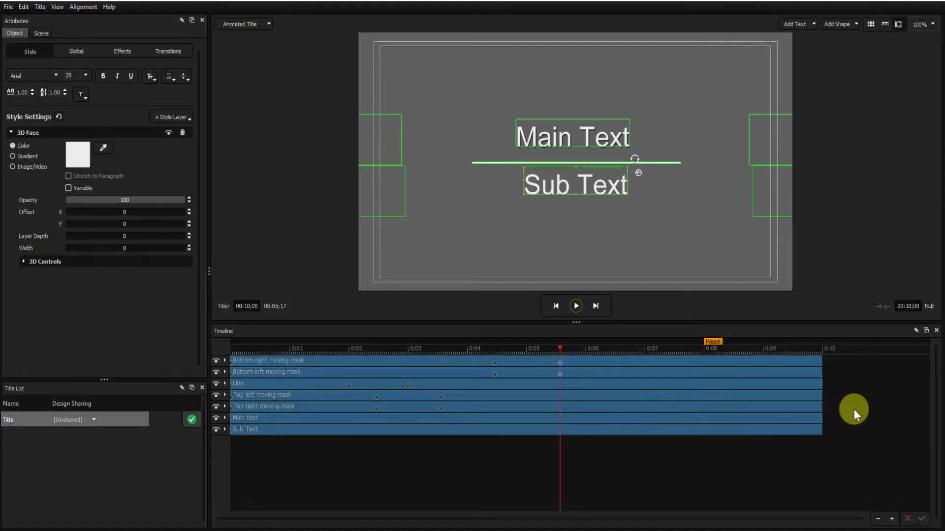
click(853, 394)
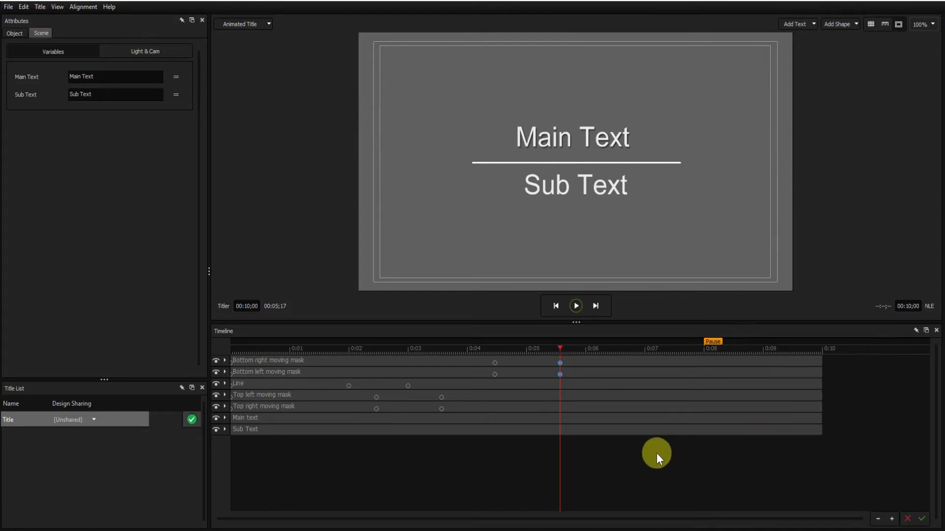
Group all seven layers from Bottom right moving mask to Sub Text, and expand and collapse the group to check its contents.
click(636, 363)
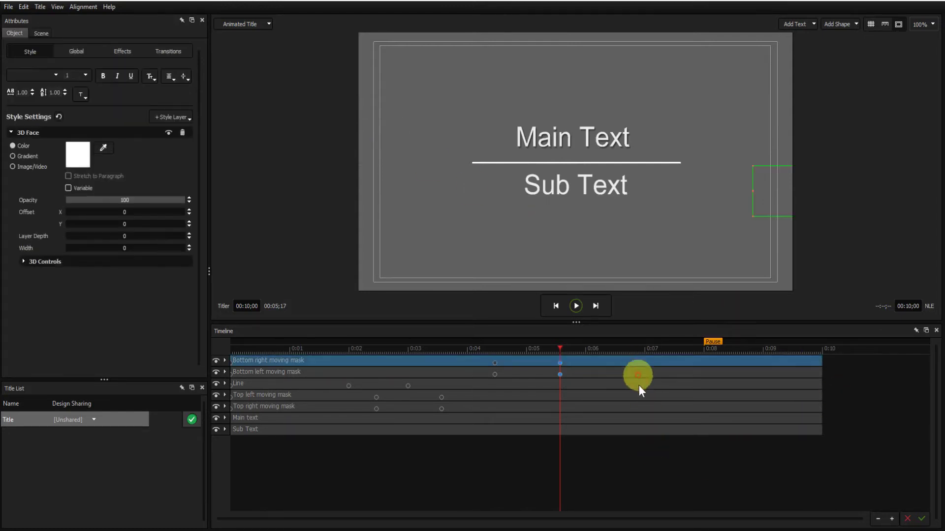
shift+click(638, 432)
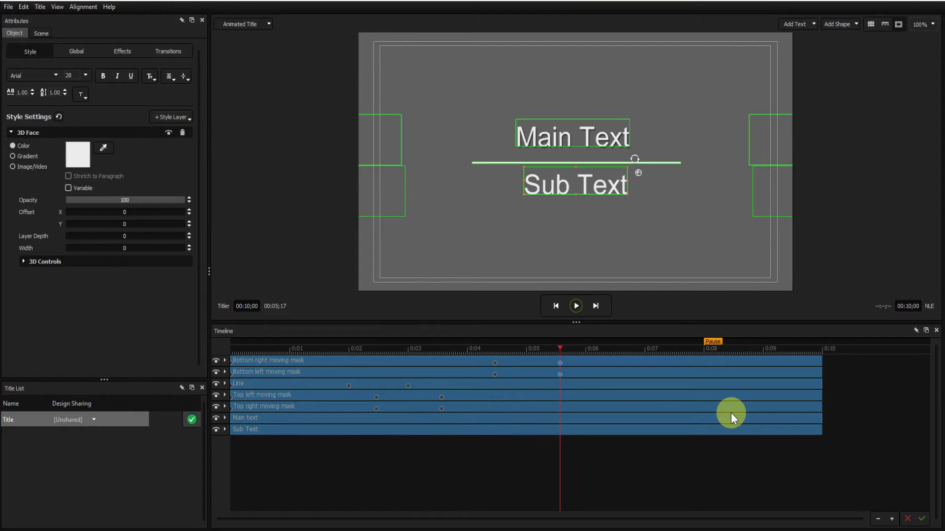
right_click(379, 362)
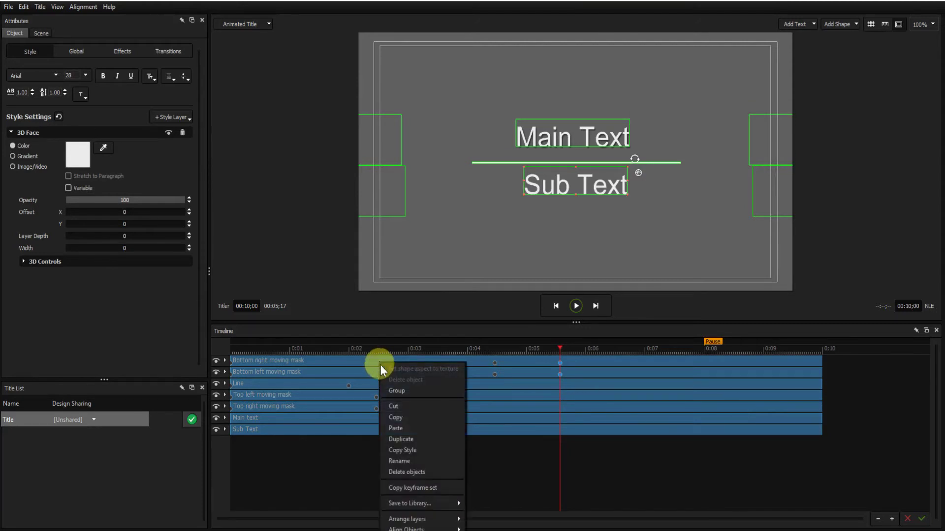
click(392, 392)
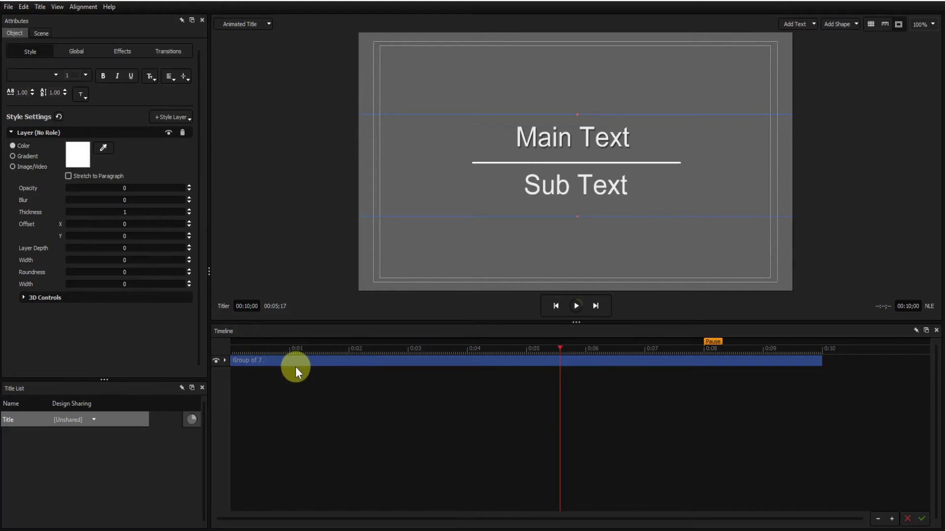
click(225, 361)
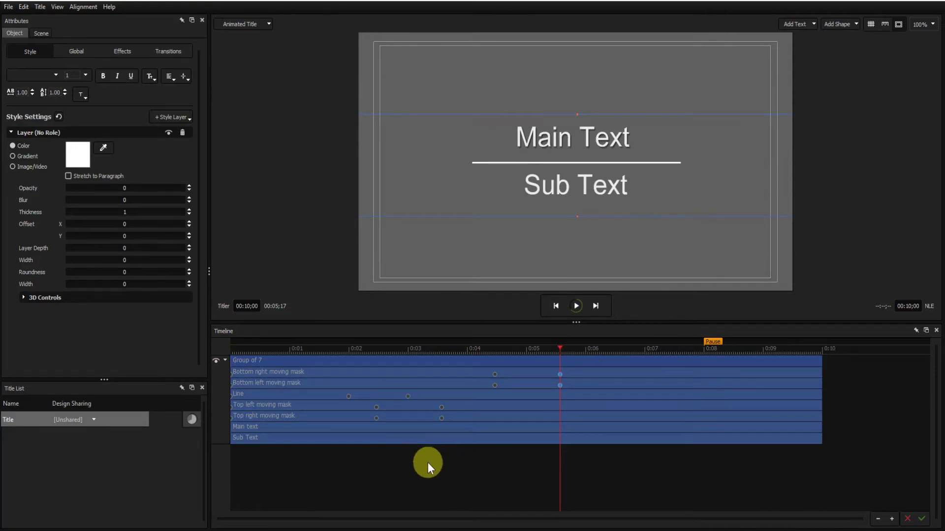
click(225, 360)
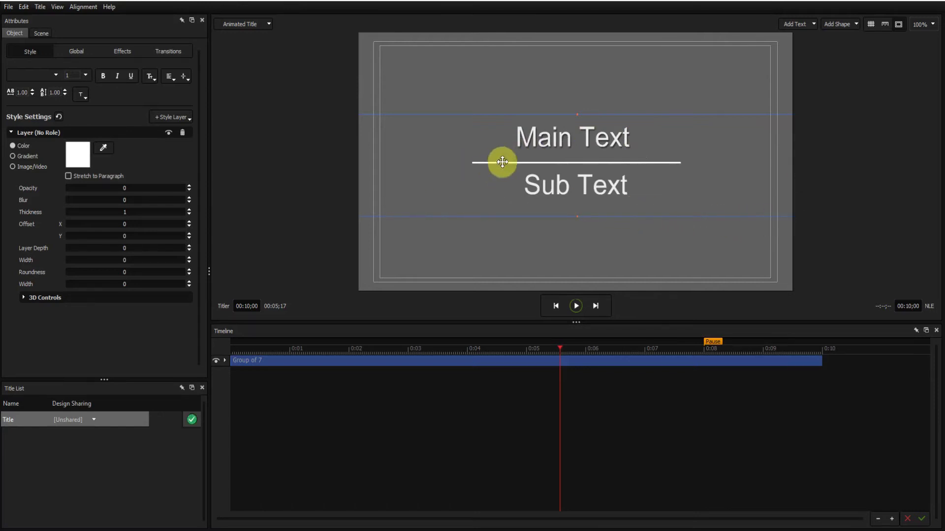
Move the group up to a Y position of about 25.6 and center it horizontally in the frame.
drag(582, 168, 582, 118)
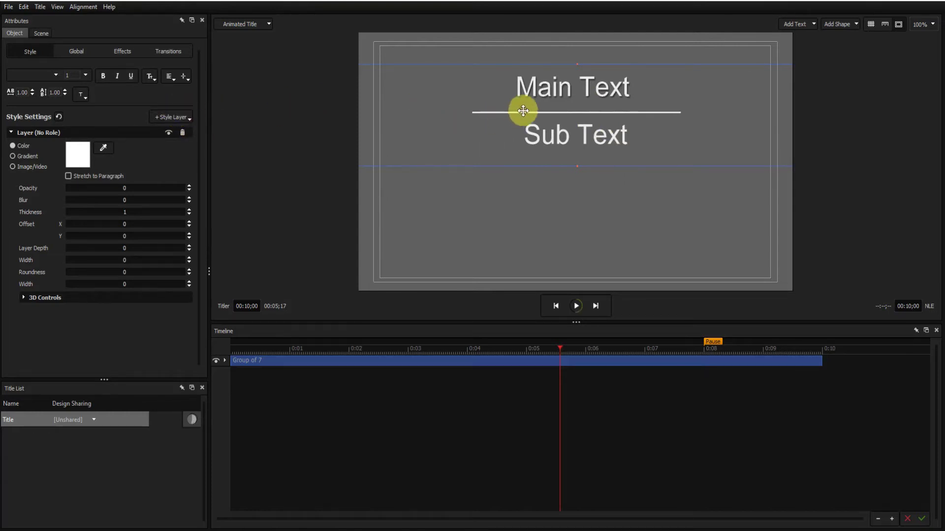
click(78, 51)
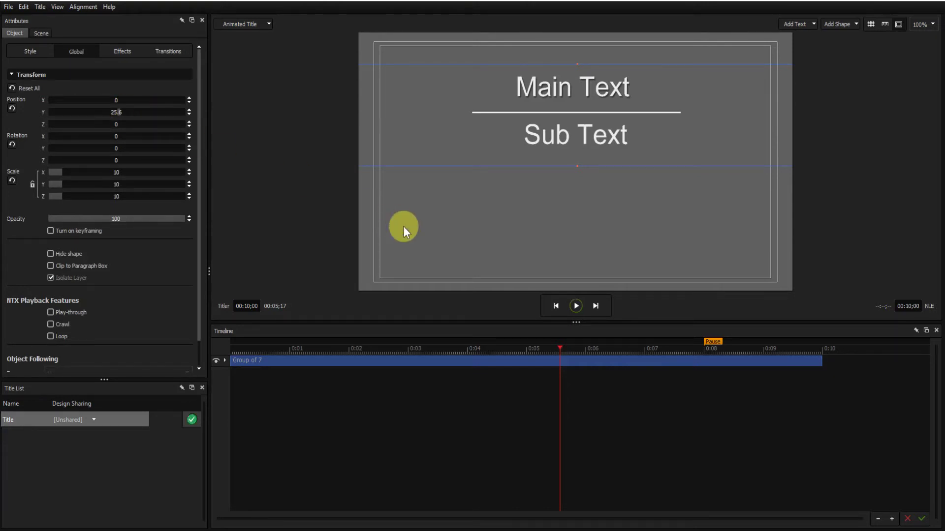
right_click(568, 102)
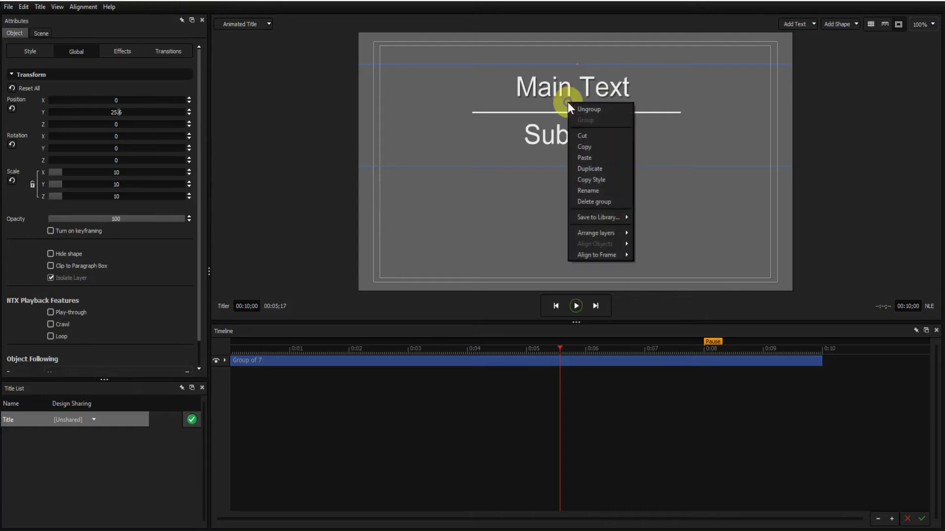
mouse_move(610, 263)
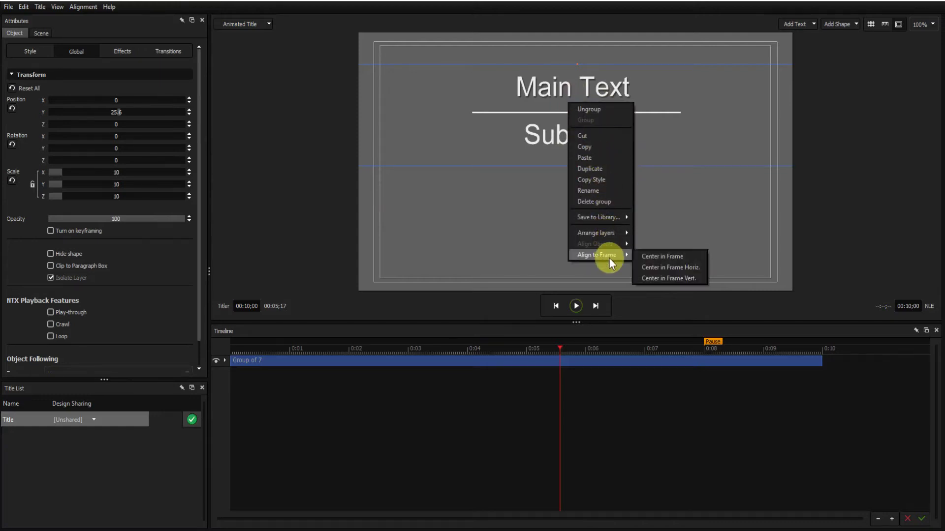
click(687, 269)
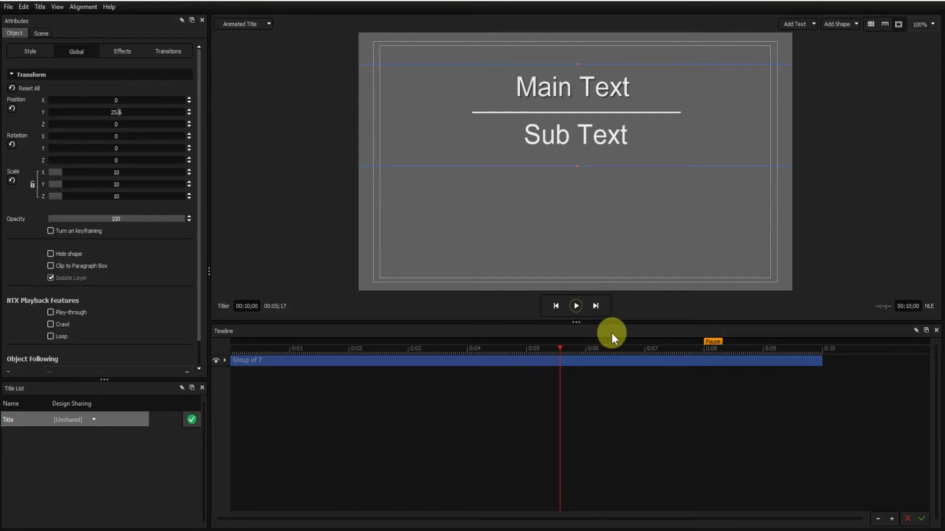
Play the grouped title from the start to check its animation in the raised position.
click(271, 349)
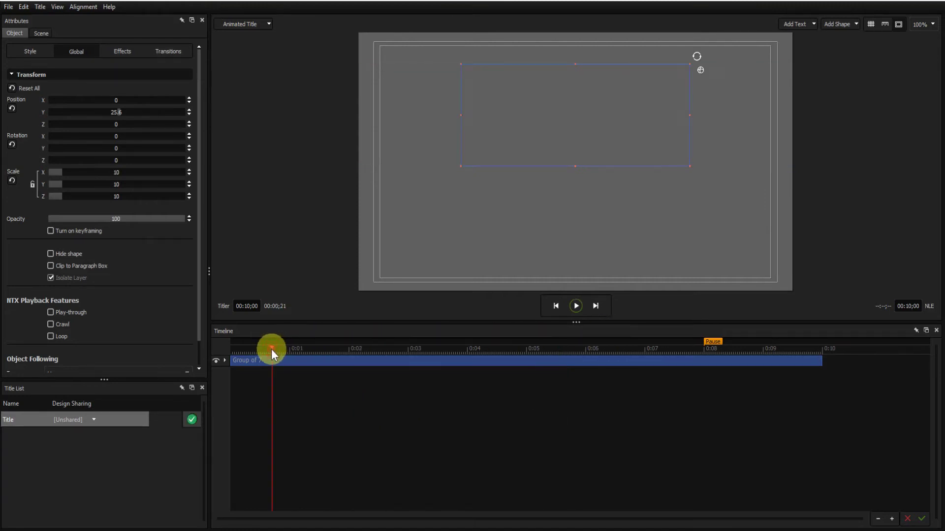
key(Home)
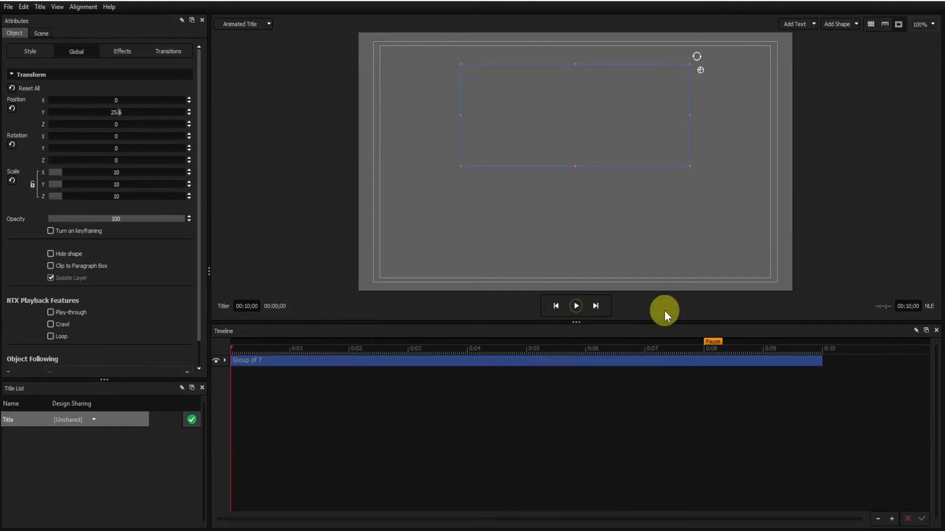
click(577, 306)
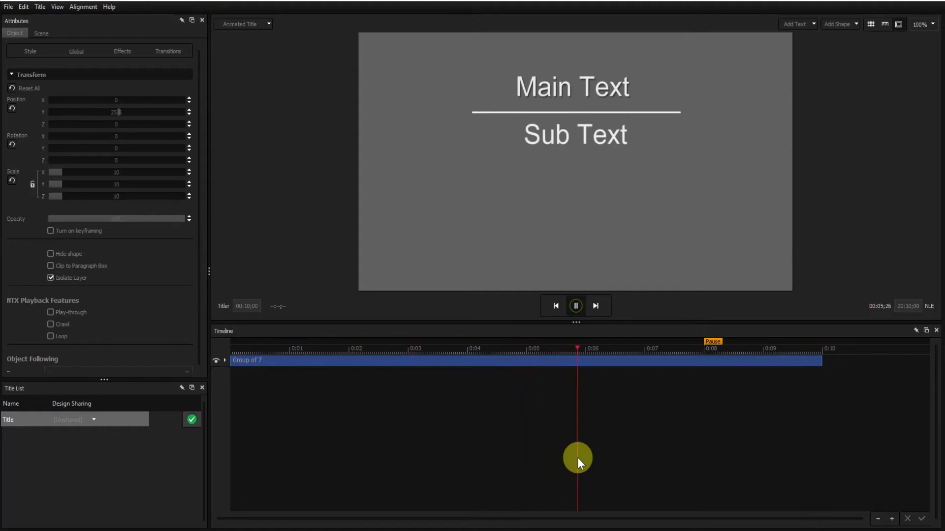
click(575, 306)
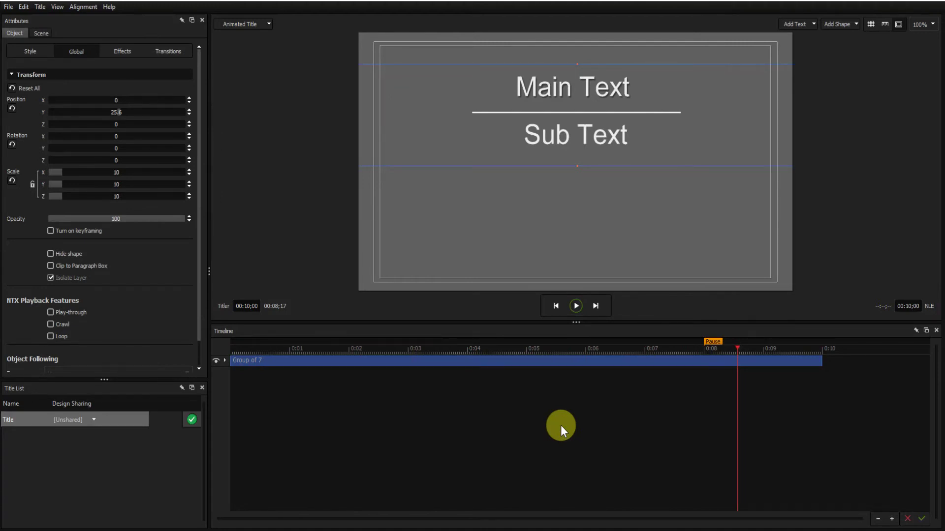
Ungroup the seven layers and play the animation from 00:02;10.
click(225, 360)
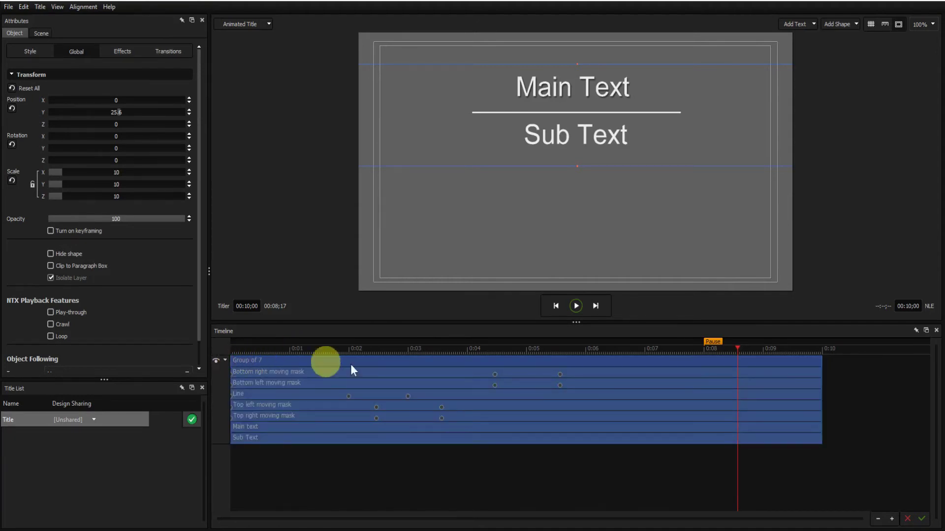
right_click(393, 362)
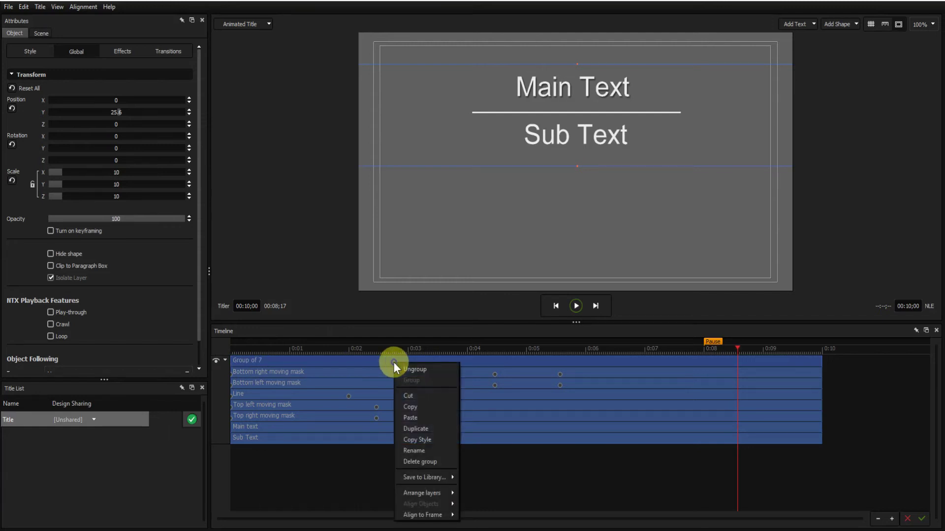
click(414, 369)
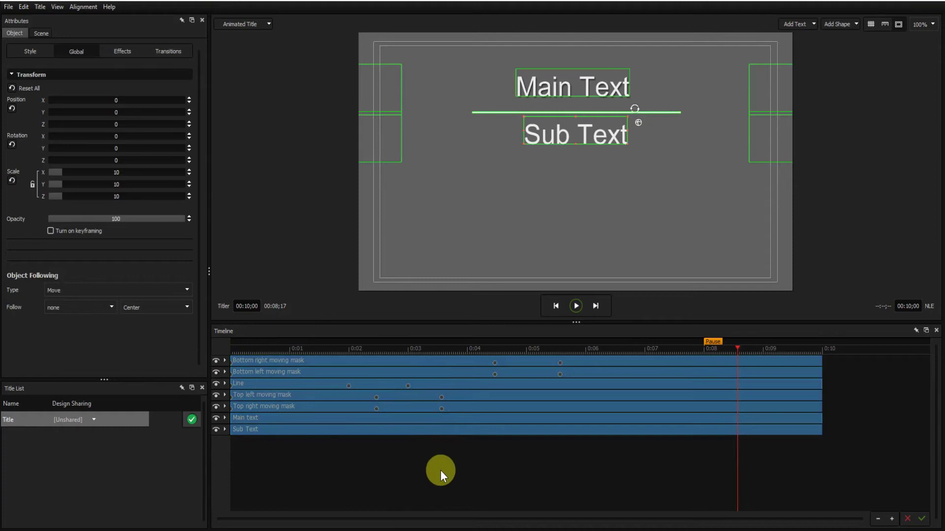
click(369, 351)
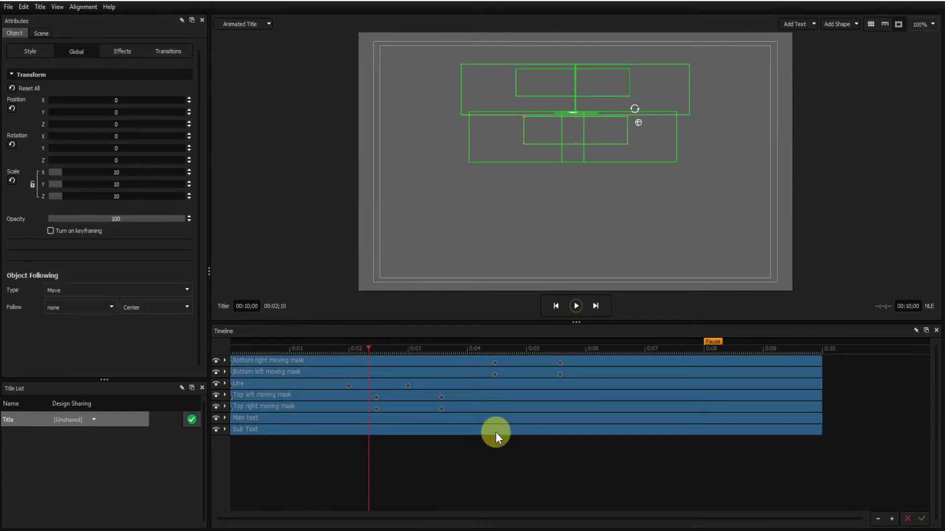
key(space)
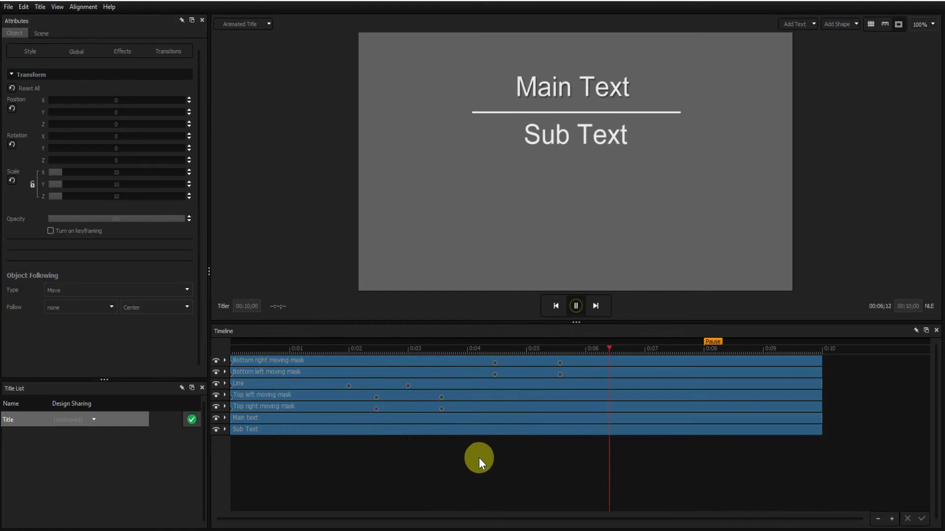
Stop playback and group the seven selected title layers again.
key(space)
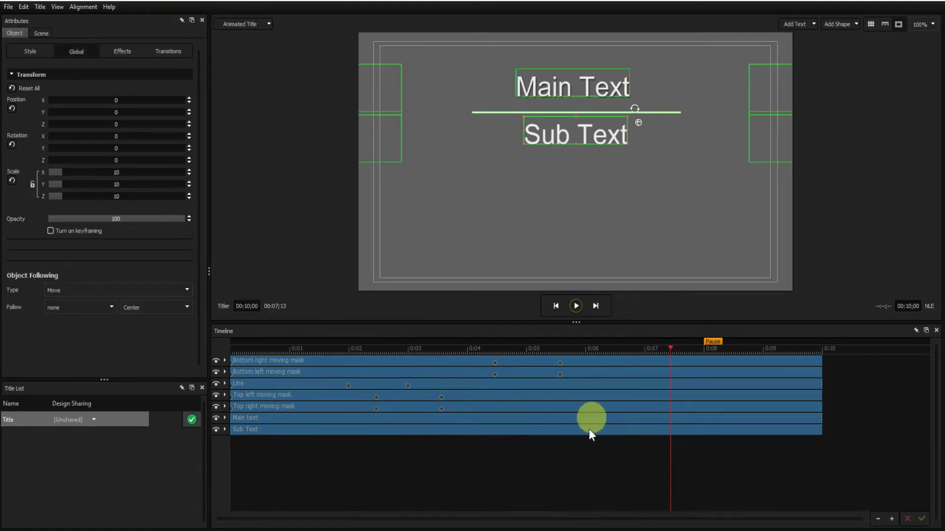
right_click(425, 359)
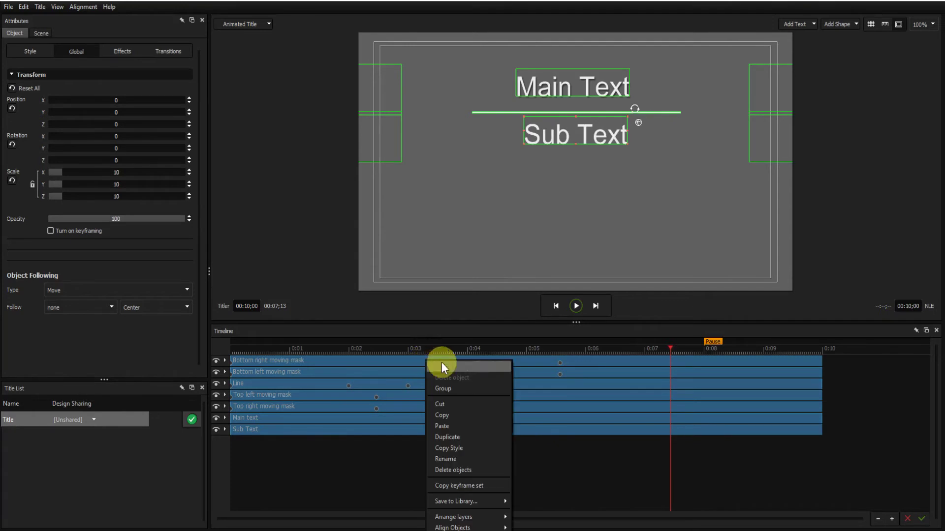
click(456, 391)
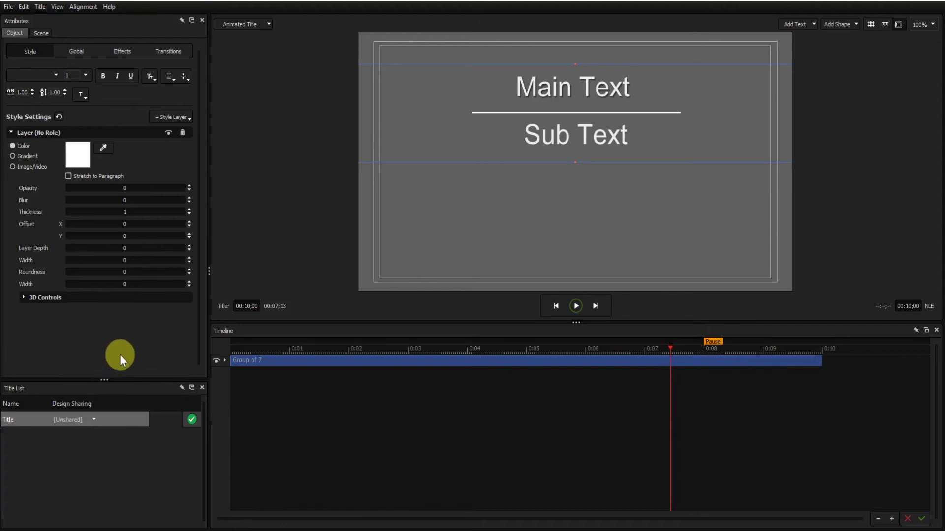
Apply the Smooth fade transition from My transitions to the end of the group and extend it to start at about 0:08.6.
key(F4)
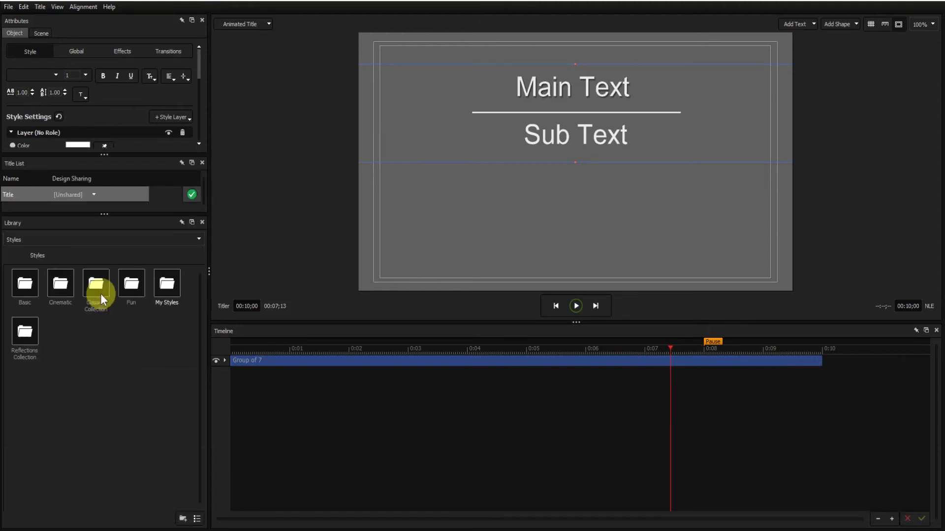
click(199, 239)
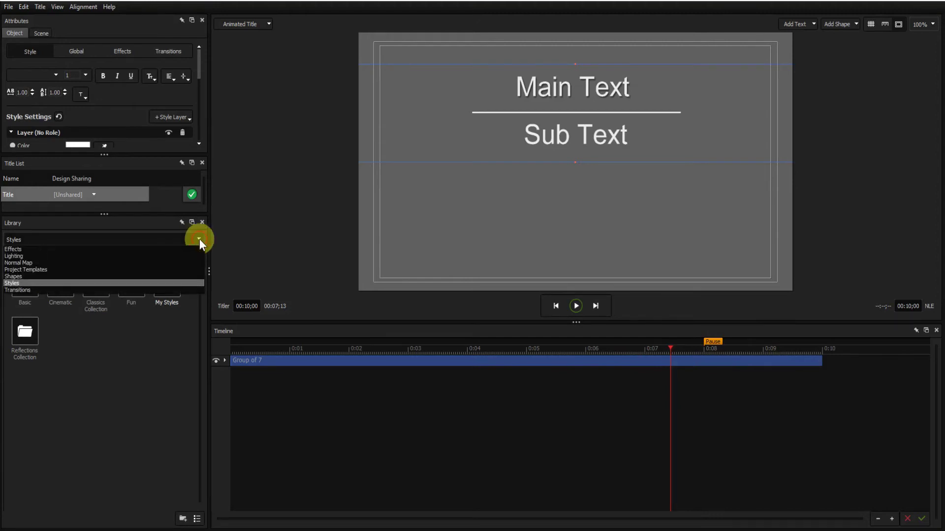
click(12, 289)
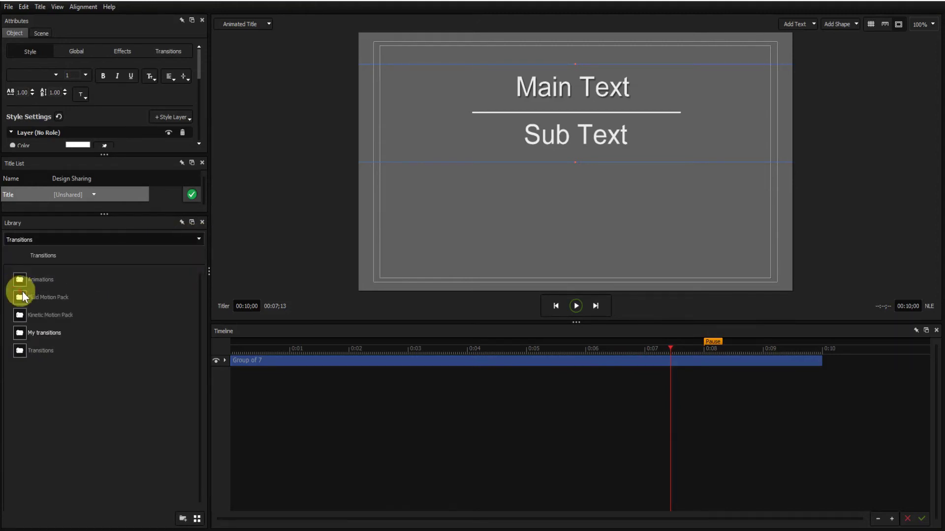
double_click(42, 335)
click(35, 317)
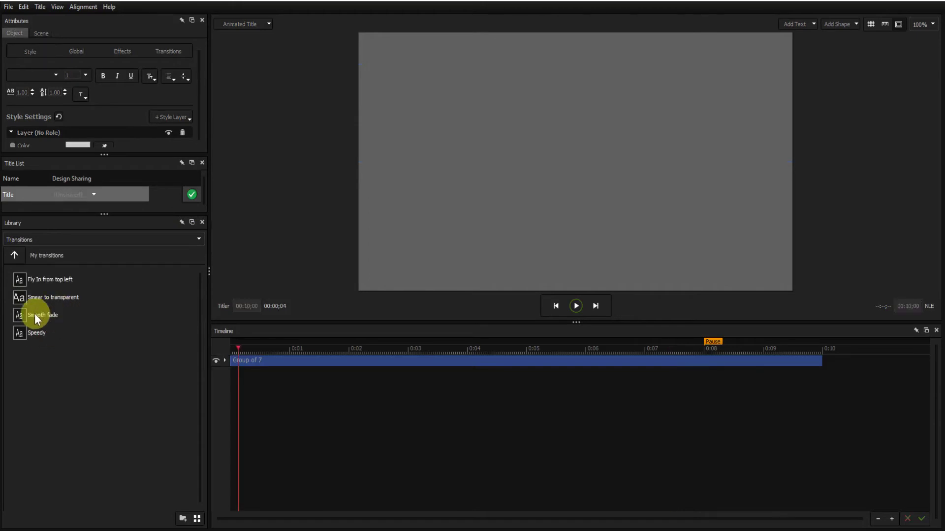
drag(19, 315, 773, 363)
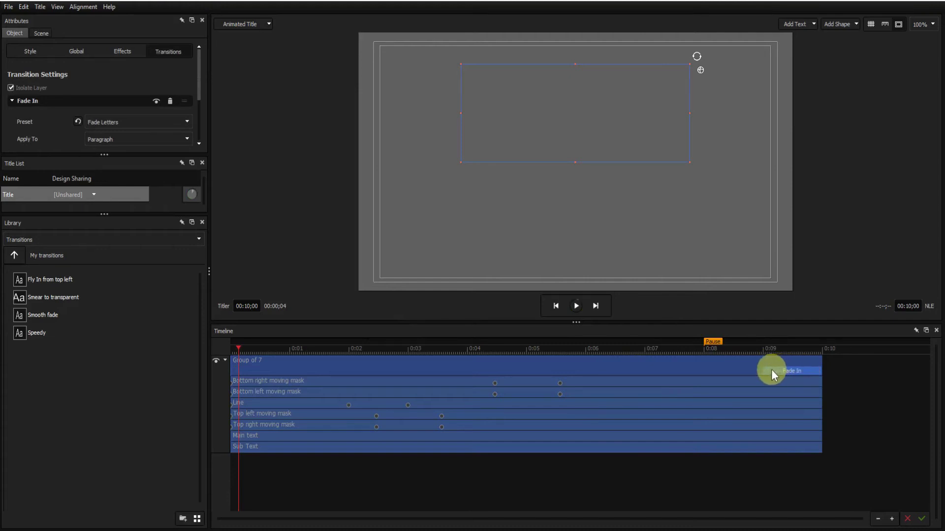
drag(764, 371, 739, 371)
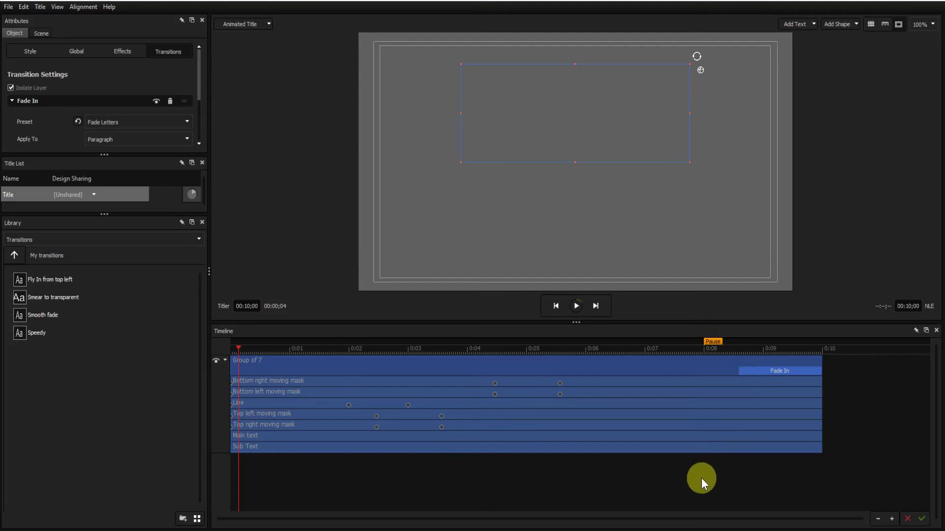
Collapse the group, close the Library and give the Title List more height.
click(225, 360)
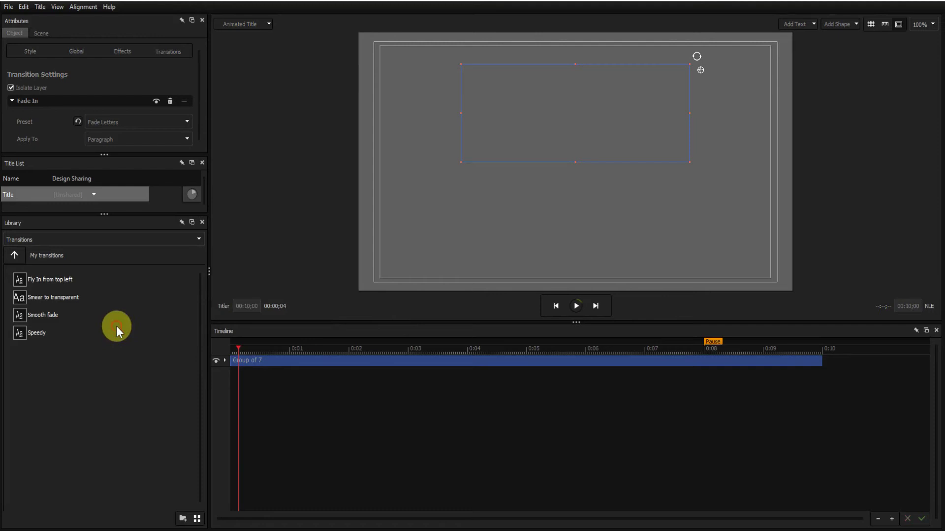
key(F4)
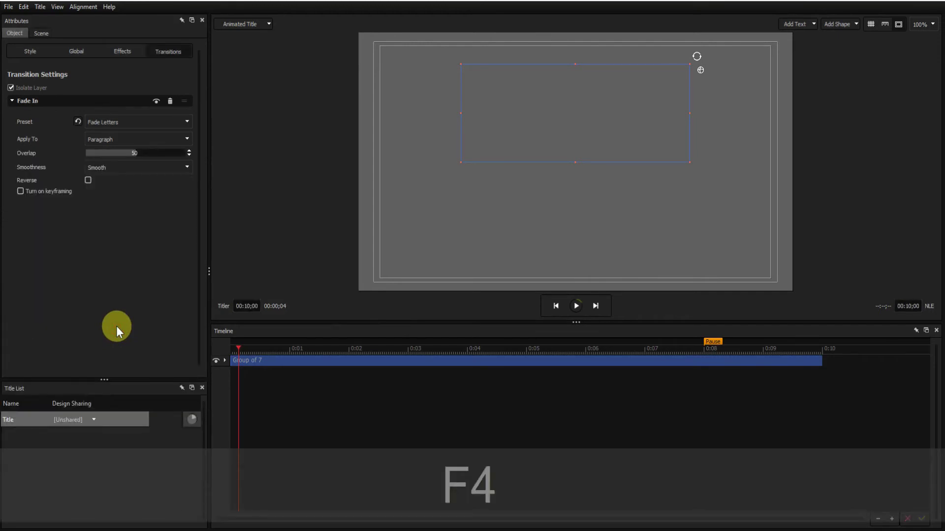
drag(104, 381, 104, 331)
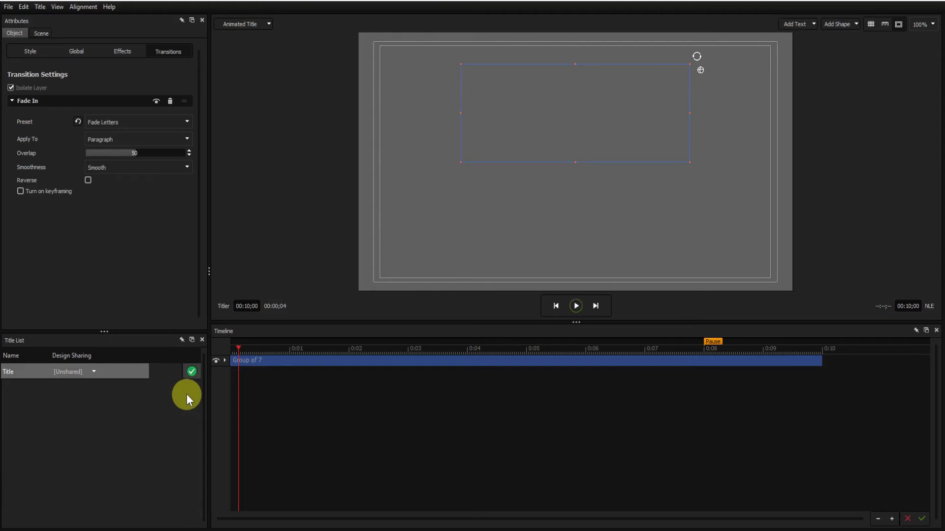
Play the grouped title to check its animation, and expand the group to inspect the two bottom moving masks.
click(577, 306)
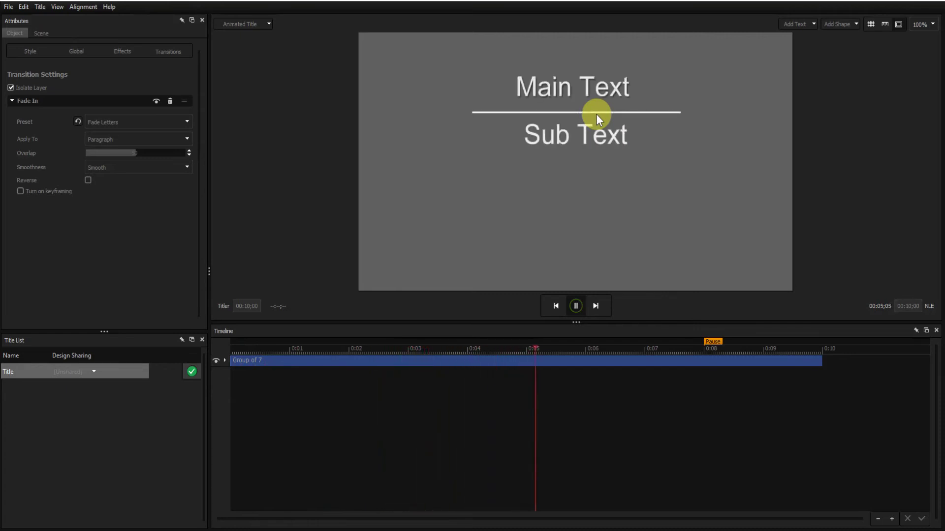
click(574, 306)
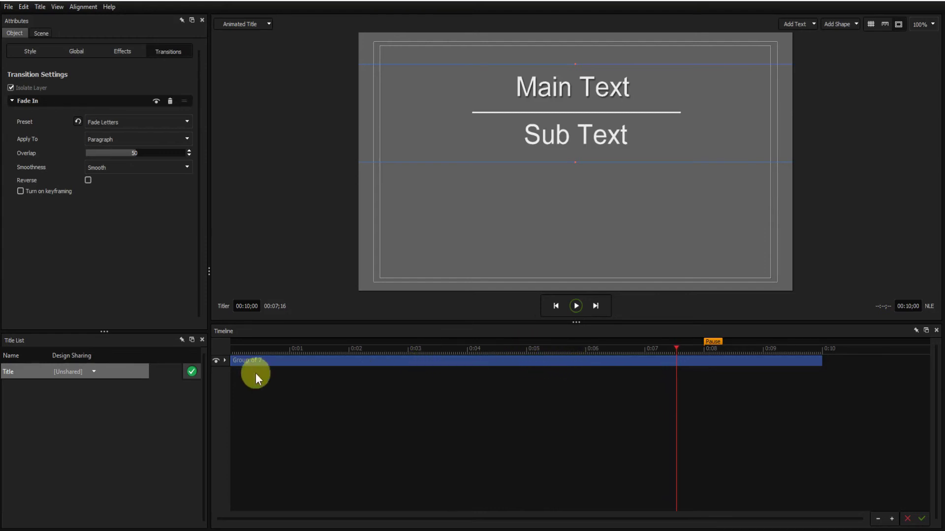
click(225, 362)
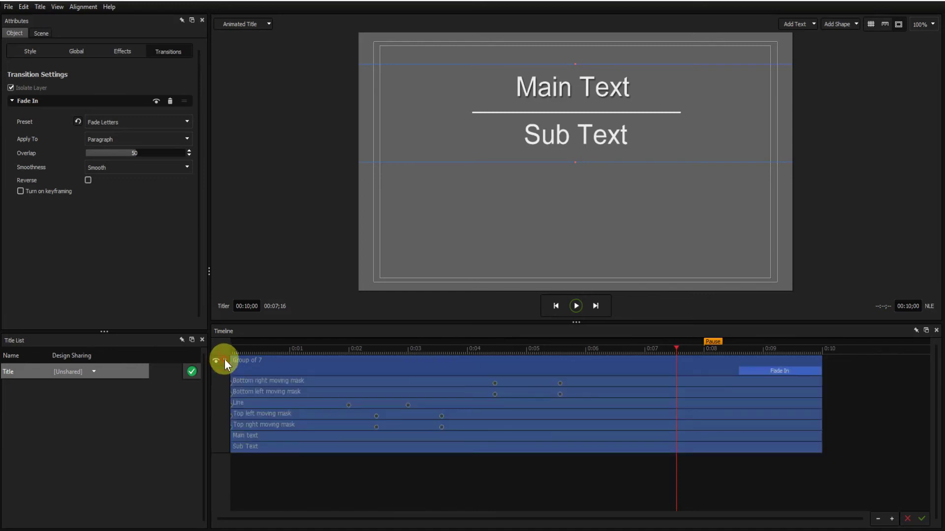
click(436, 380)
click(450, 394)
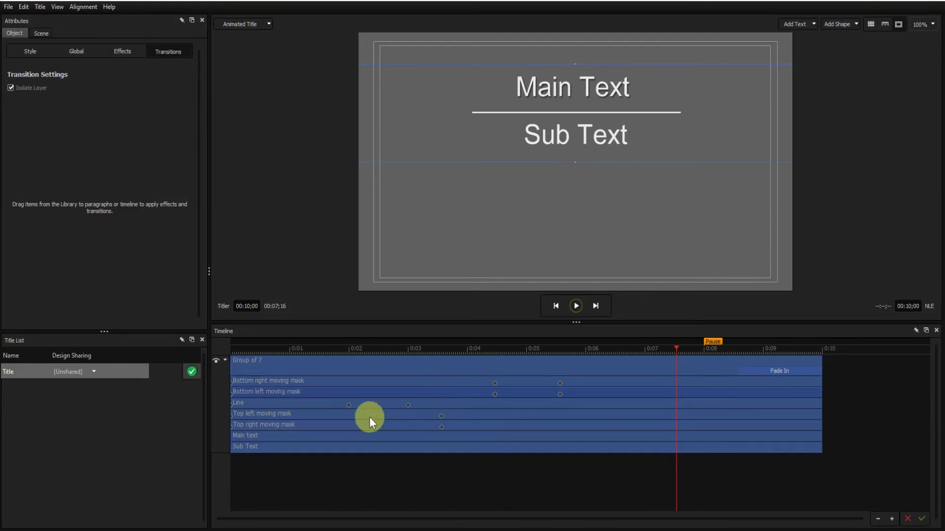
Advance frame by frame from 00:00;12 to 00:02;28 to examine how the masks reveal the line and main text.
click(253, 348)
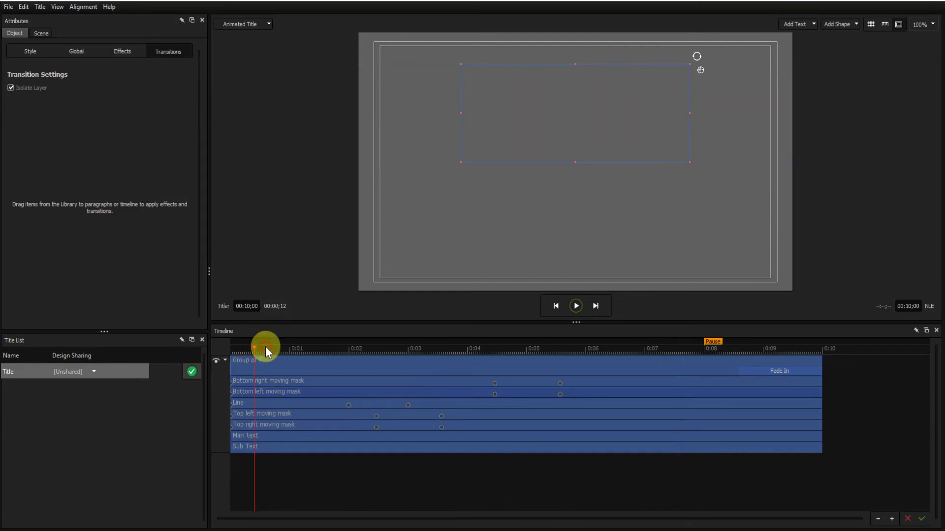
key(Right)
key(Right)
key(Right)
key(Right)
key(Right)
key(Right)
key(Right)
key(Right)
key(Right)
key(Right)
key(Right)
key(Right)
key(Right)
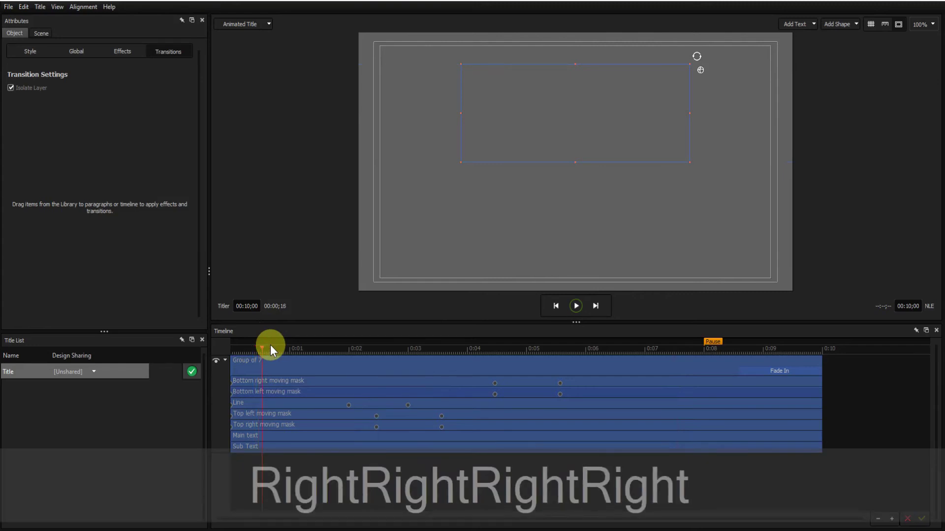
key(Right)
key(Right)
key(Right)
key(Right)
key(Right)
key(Right)
key(Right)
key(Right)
key(Right)
key(Right)
key(Right)
key(Right)
key(Right)
key(Right)
key(Right)
key(Right)
key(Right)
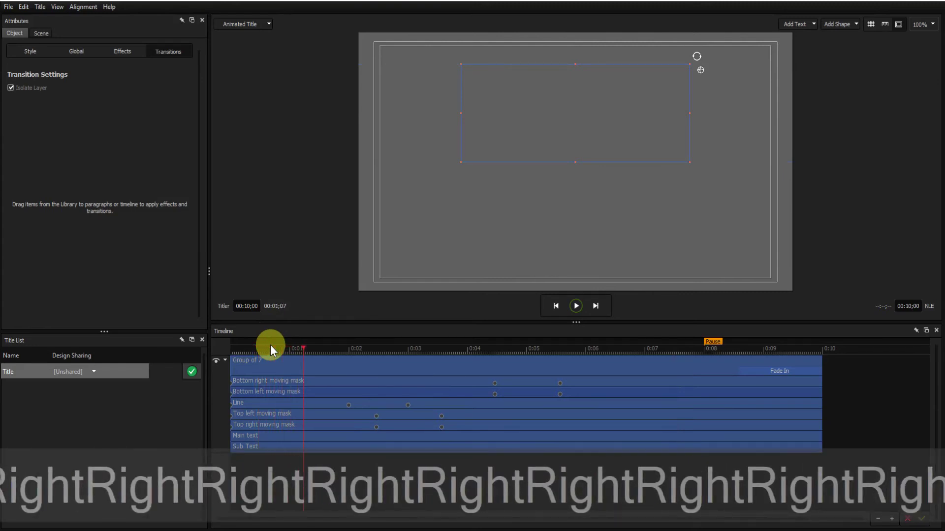
key(Right)
key(Right)
key(Right)
key(Right)
key(Right)
key(Right)
key(Right)
key(Right)
key(Right)
key(Right)
key(Right)
key(Right)
key(Right)
key(Right)
key(Right)
key(Right)
key(Right)
key(Right)
key(Right)
key(Right)
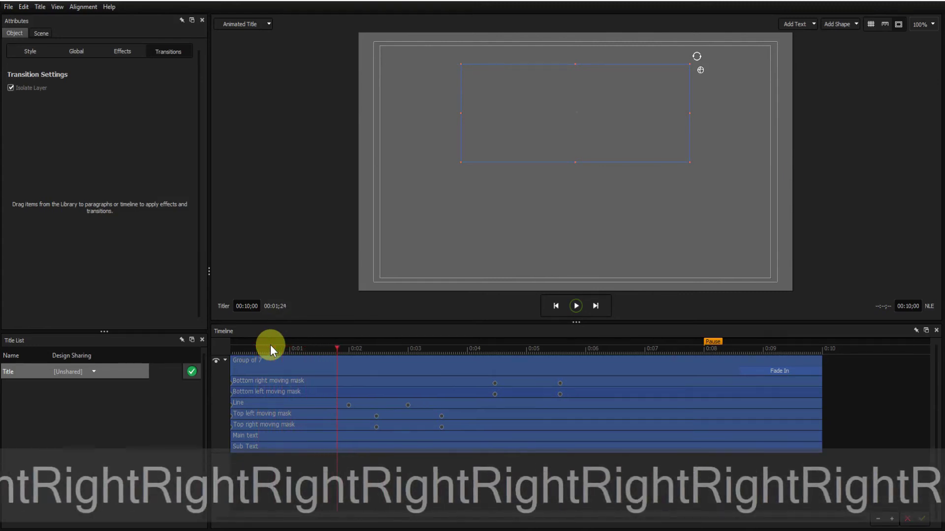
key(Right)
key(Right)
key(Right)
key(Right)
key(Right)
key(Right)
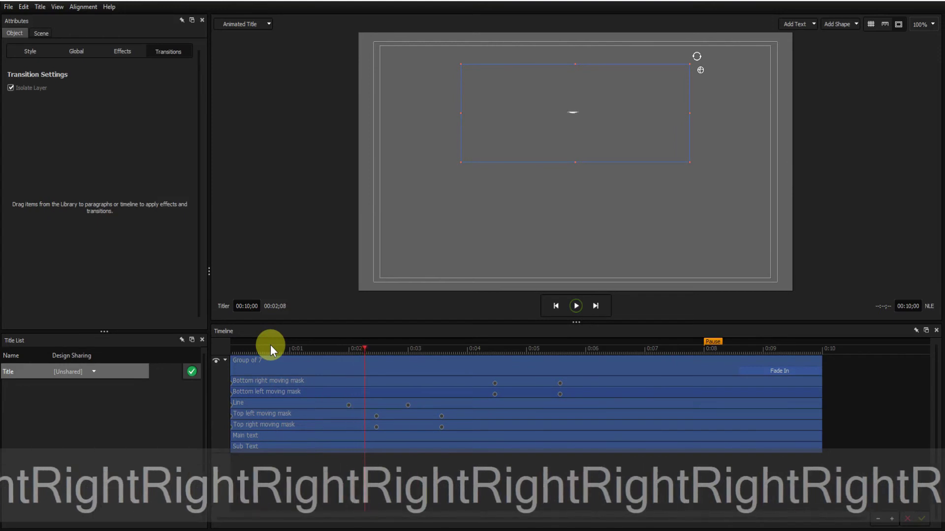
key(Right)
key(Right)
key(Right)
key(Right)
key(Right)
key(Right)
key(Right)
key(Right)
key(Right)
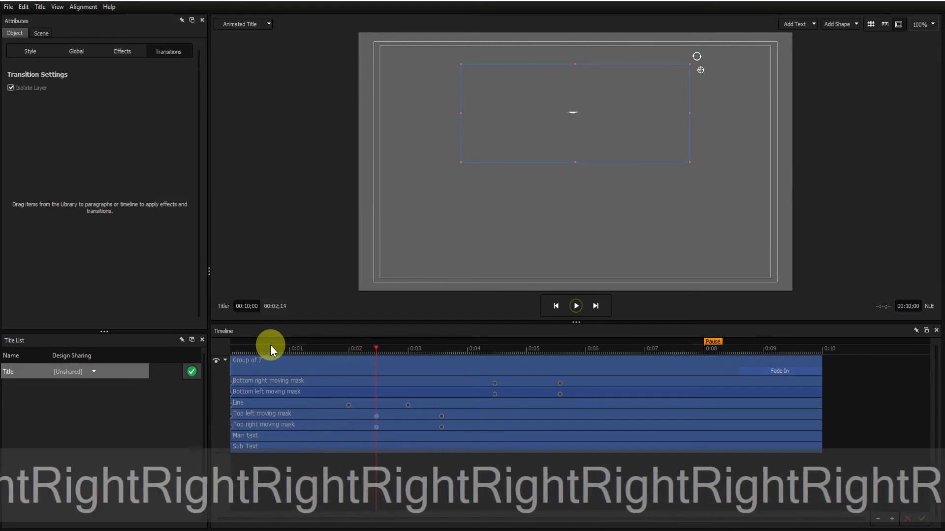
key(Right)
key(Right)
key(Right)
key(Right)
key(Right)
key(Right)
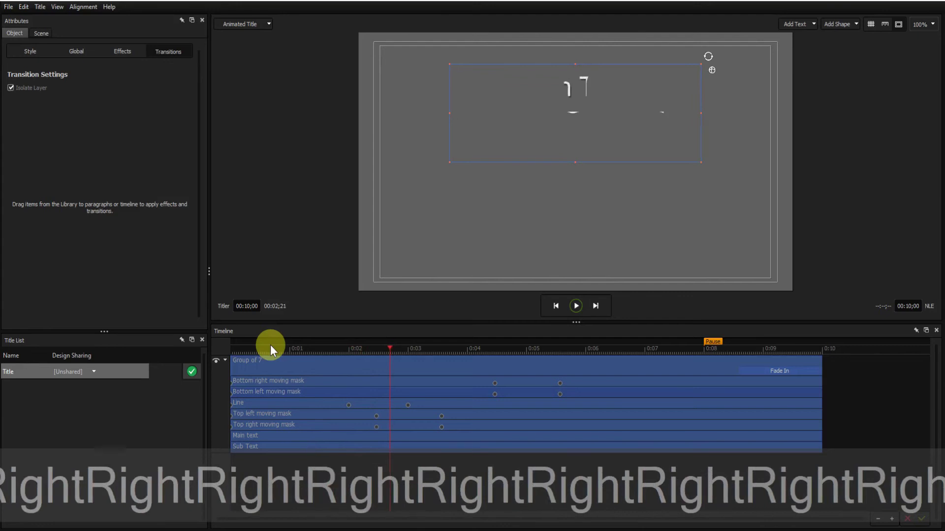
key(Right)
key(Right)
key(Right)
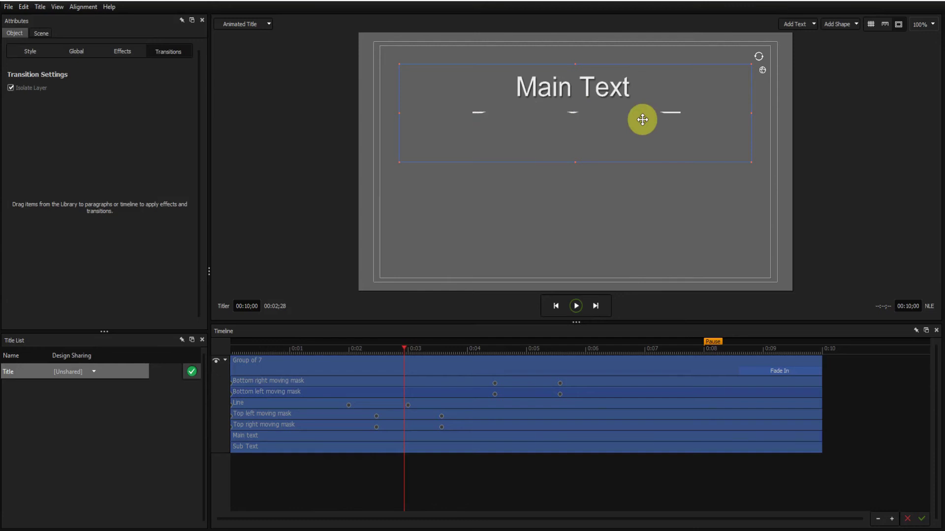
Collapse and ungroup the seven-layer group, copying the shared attributes to all child elements.
click(226, 361)
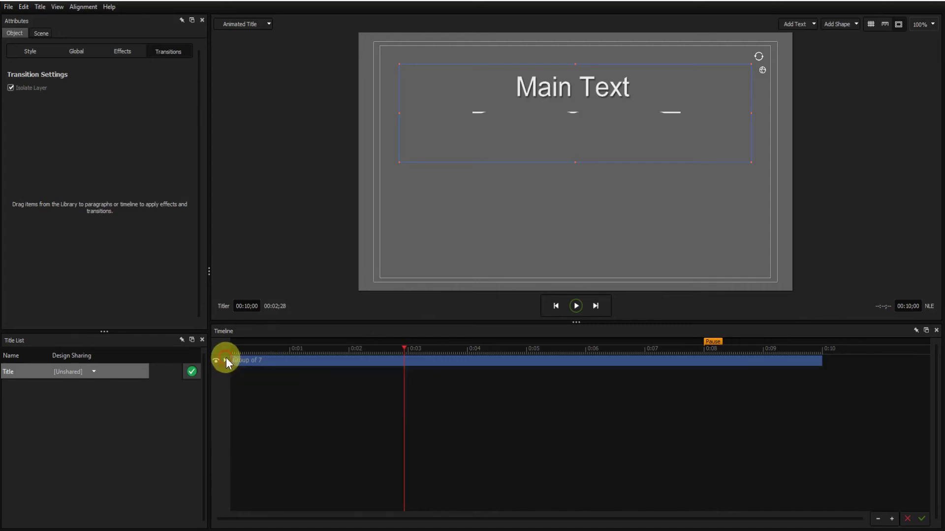
right_click(292, 361)
click(314, 368)
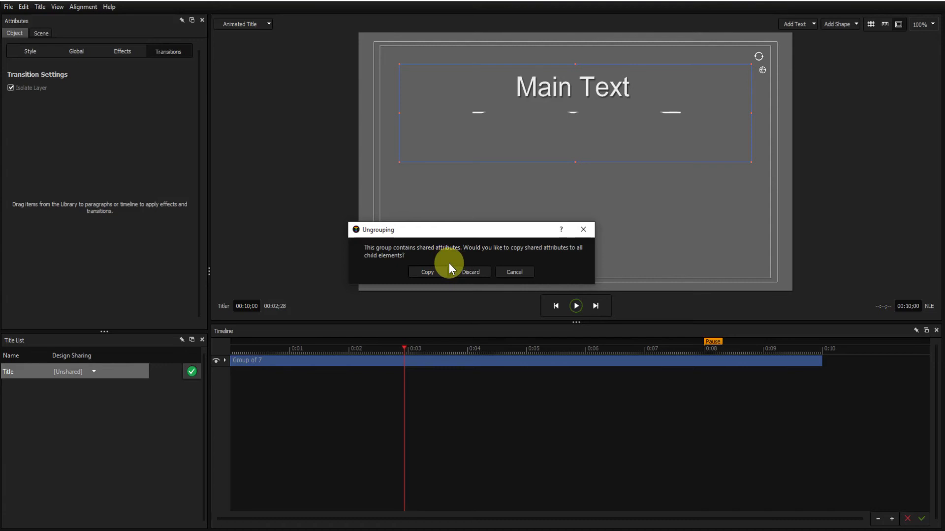
click(423, 272)
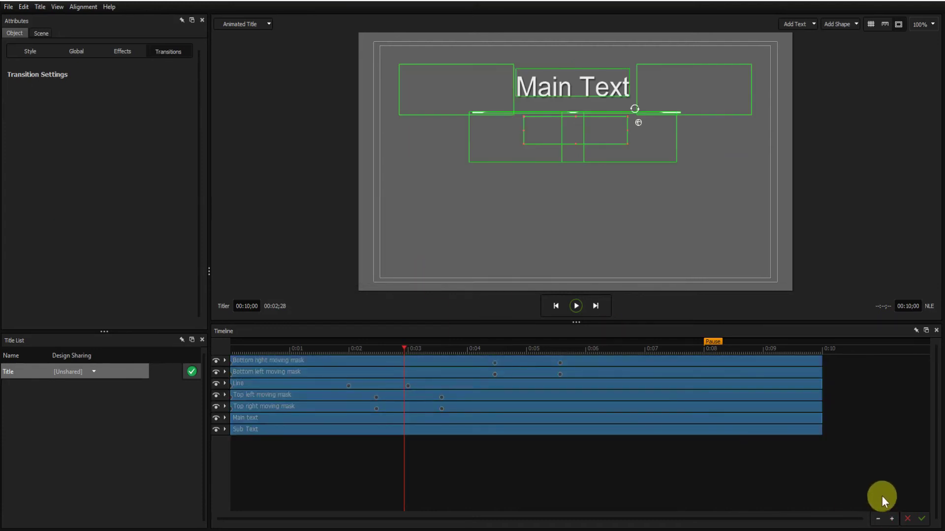
Set the Bottom left moving mask's Y position to 12.1 at 00:02;28 so it clears the line.
click(329, 462)
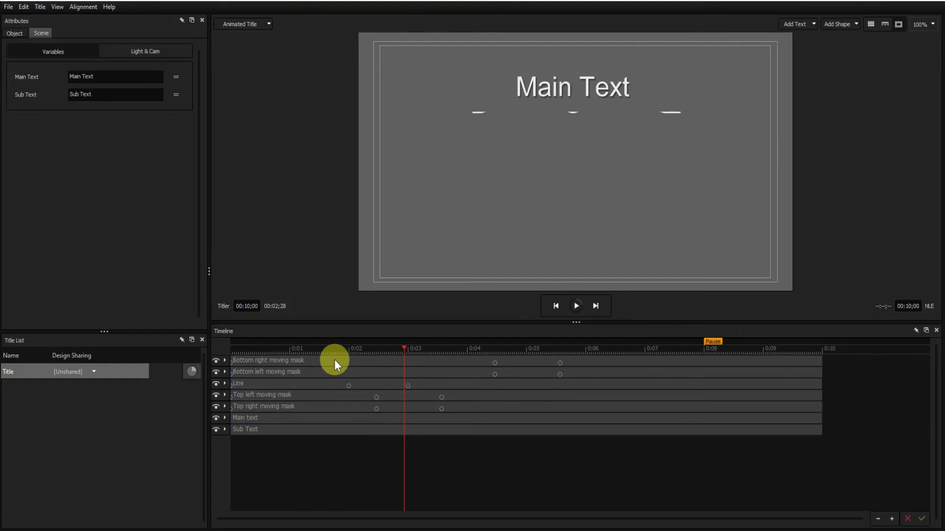
click(519, 128)
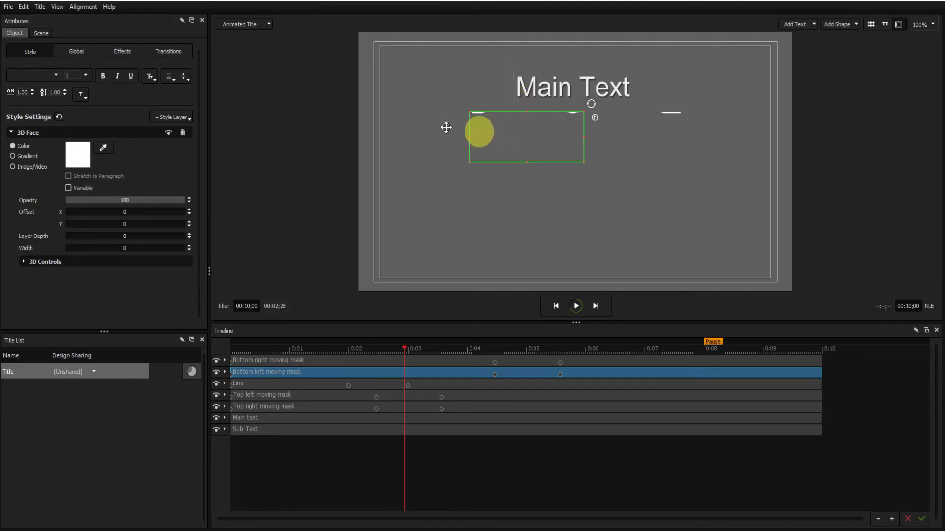
click(79, 52)
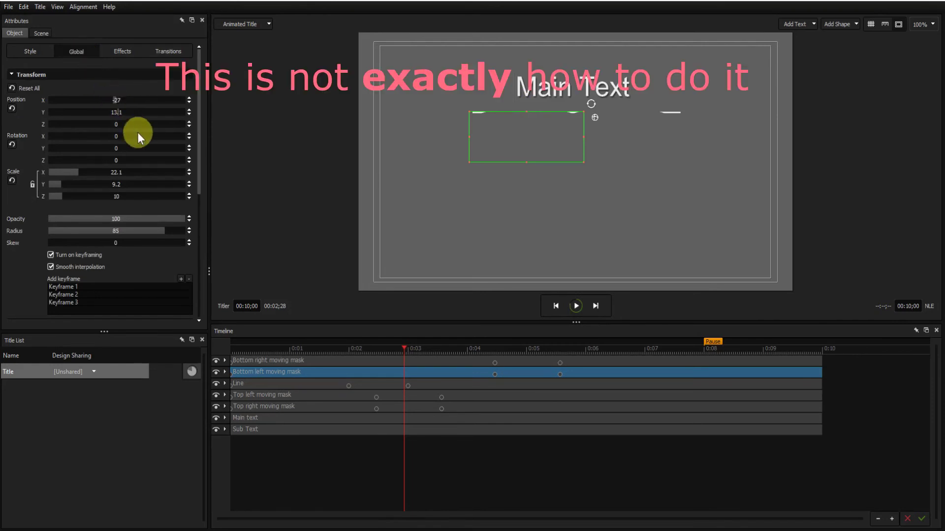
click(189, 114)
click(189, 114)
click(189, 113)
click(189, 114)
click(190, 114)
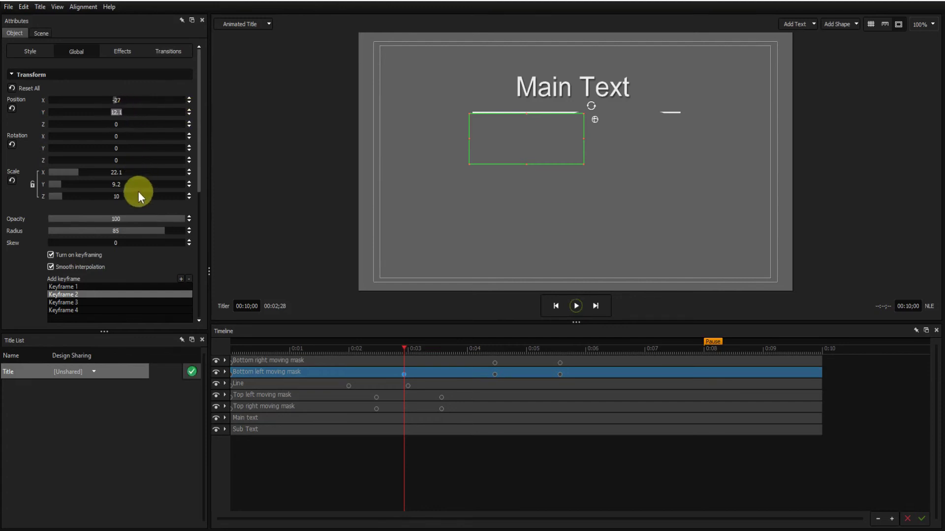
Copy the Y position of 12.1 to the Bottom right moving mask at 00:02;28.
key(ctrl+c)
click(678, 141)
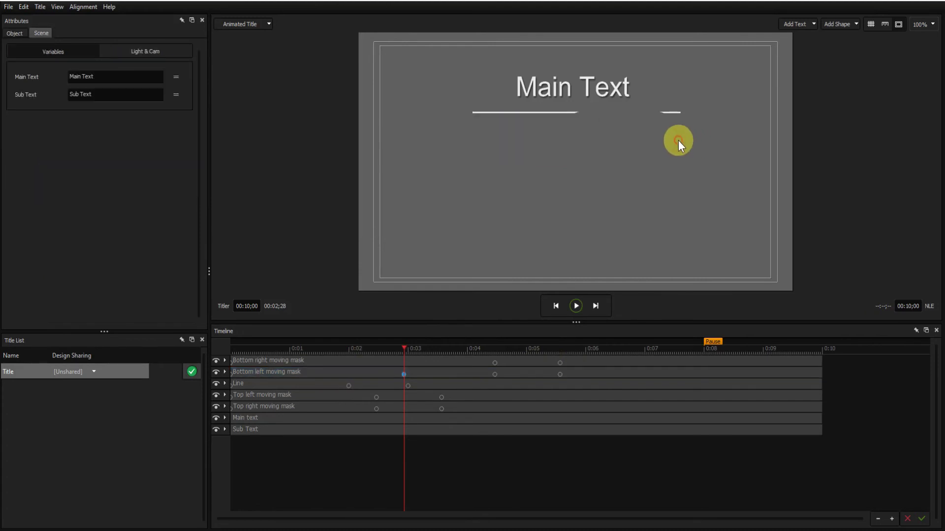
click(663, 127)
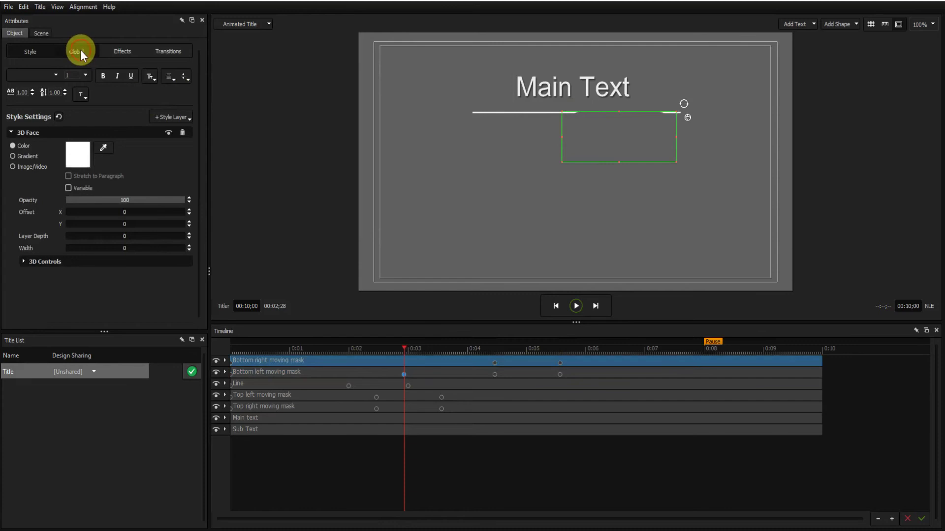
click(81, 51)
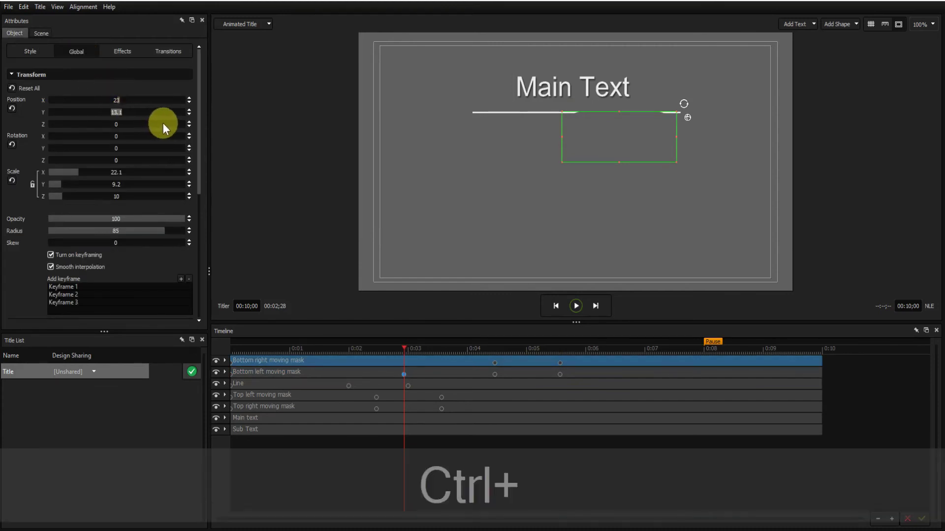
key(ctrl+v)
key(Return)
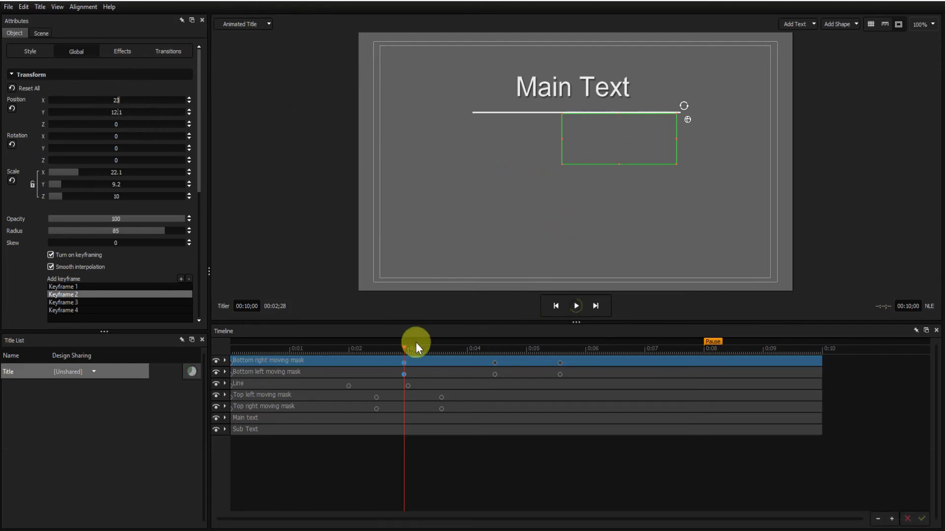
Play the title animation from the start with no layer selected to check the line reveal, and stop playback.
click(370, 347)
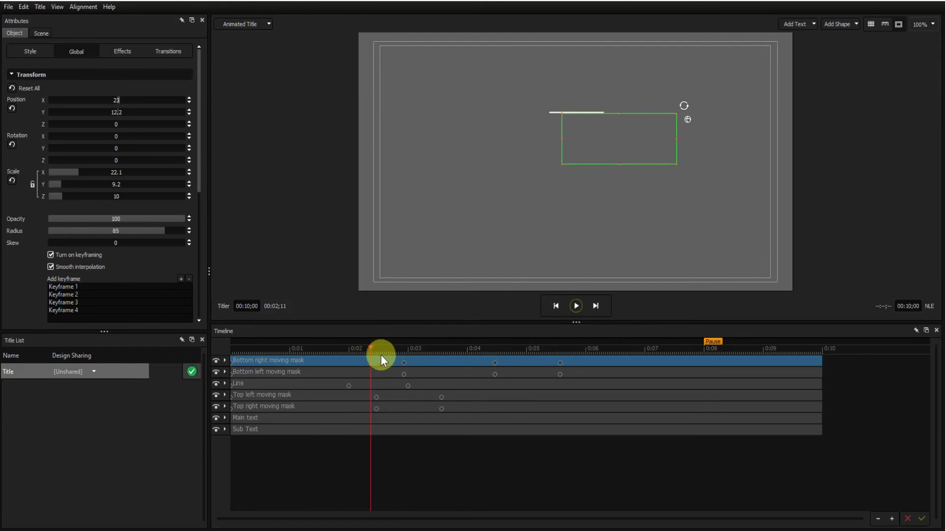
key(Home)
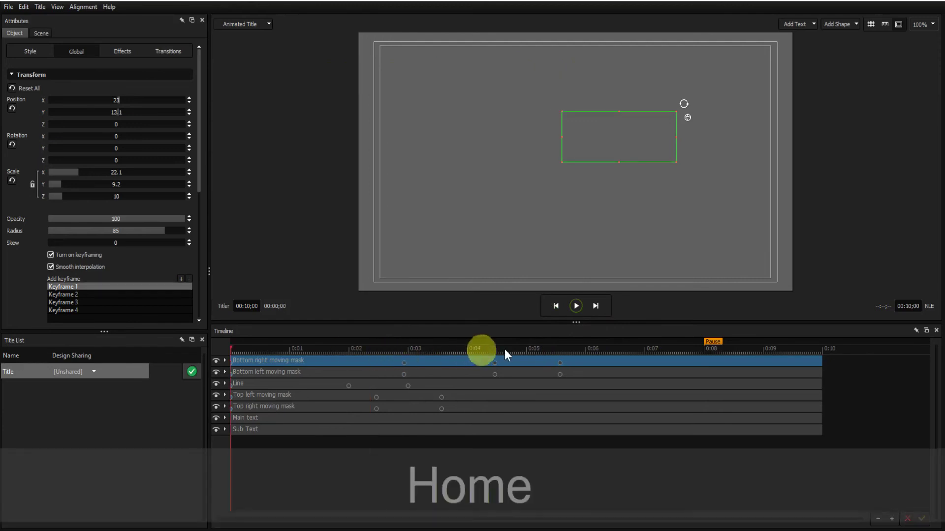
click(515, 476)
click(577, 306)
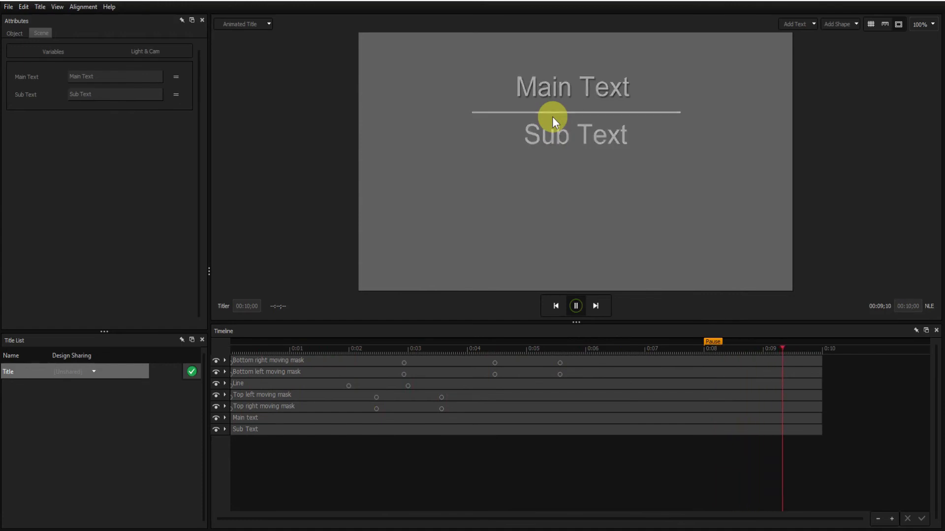
click(576, 308)
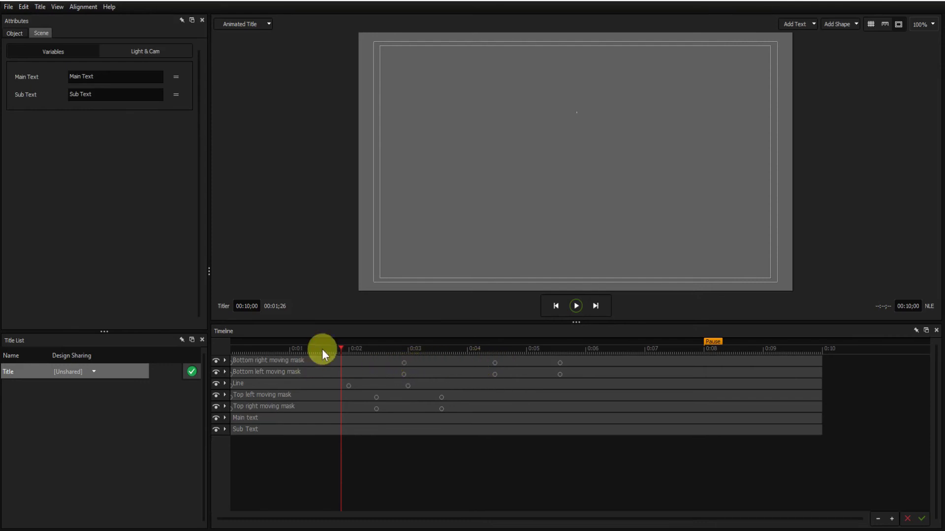
Step through the four position keyframes of the Bottom right moving mask to compare their Y values.
click(360, 361)
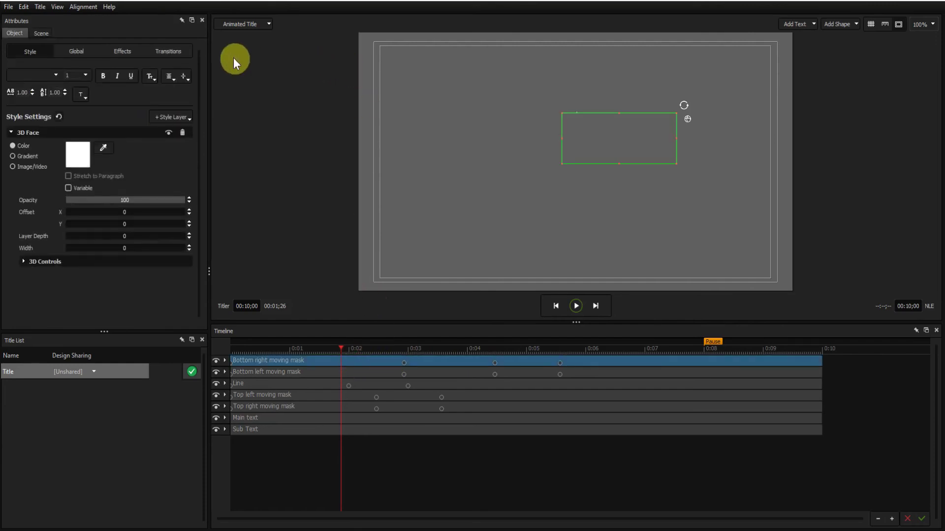
click(82, 50)
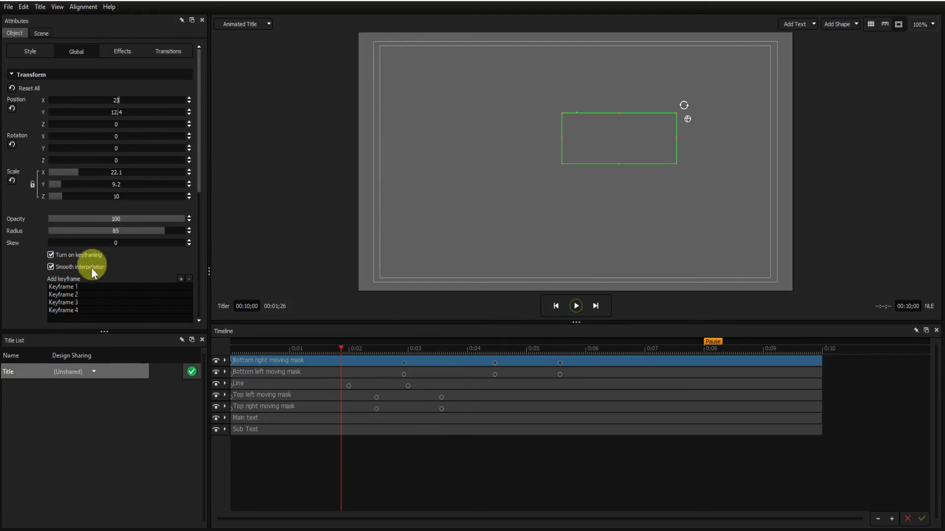
click(69, 286)
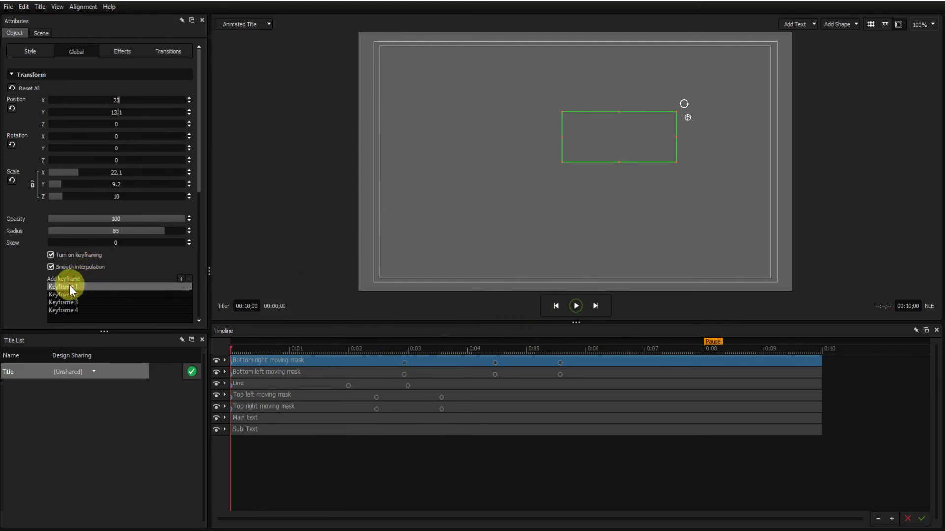
click(67, 293)
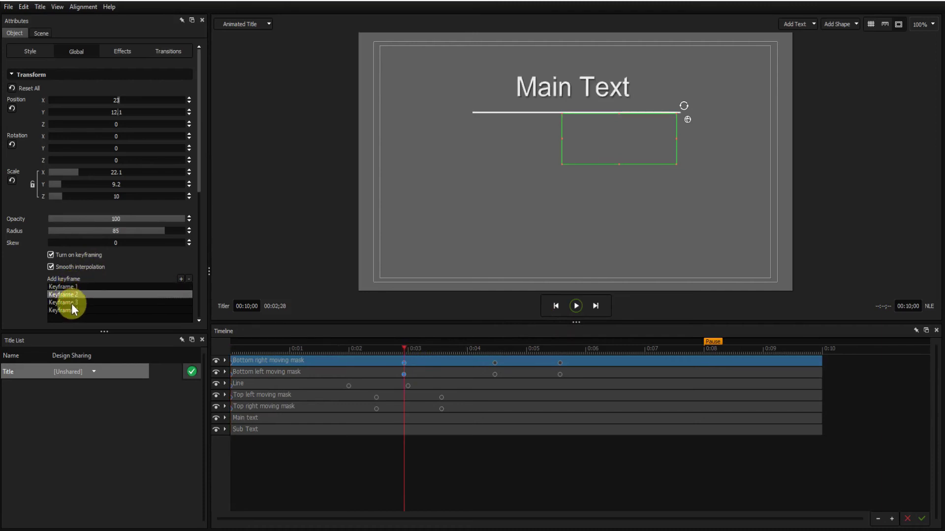
click(71, 303)
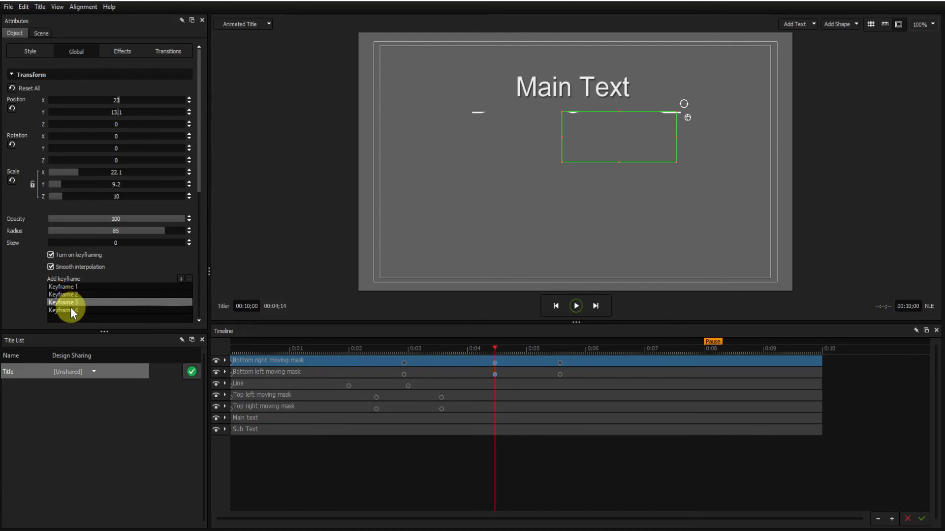
click(72, 310)
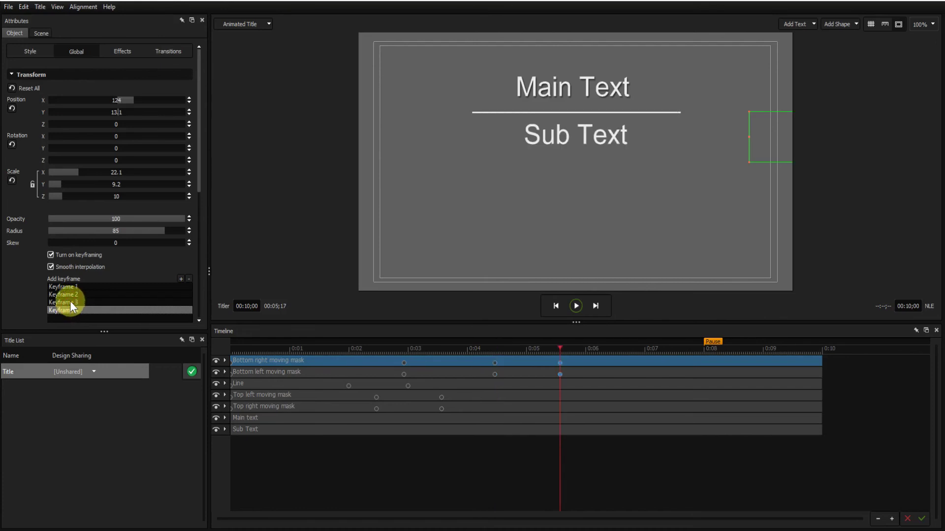
click(70, 302)
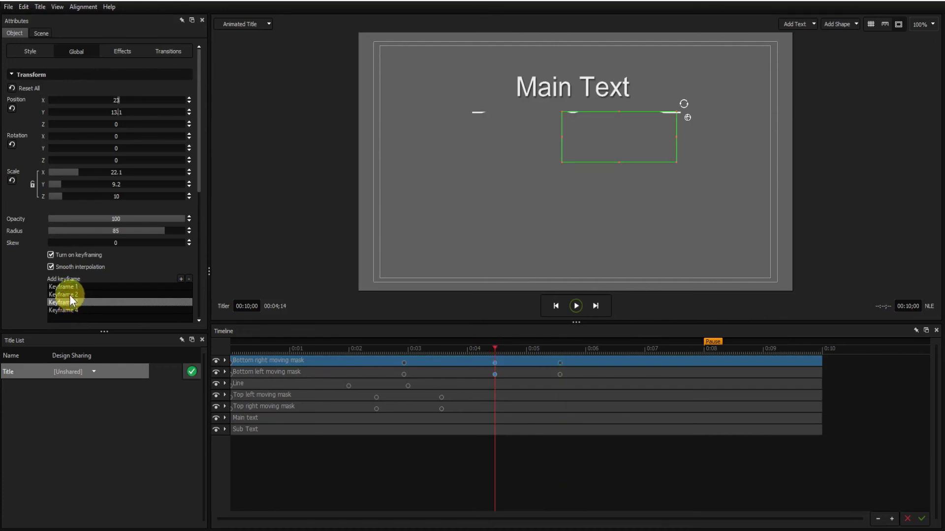
Delete the second keyframe, at 00:02;28, from both the Bottom right and Bottom left moving masks.
click(69, 295)
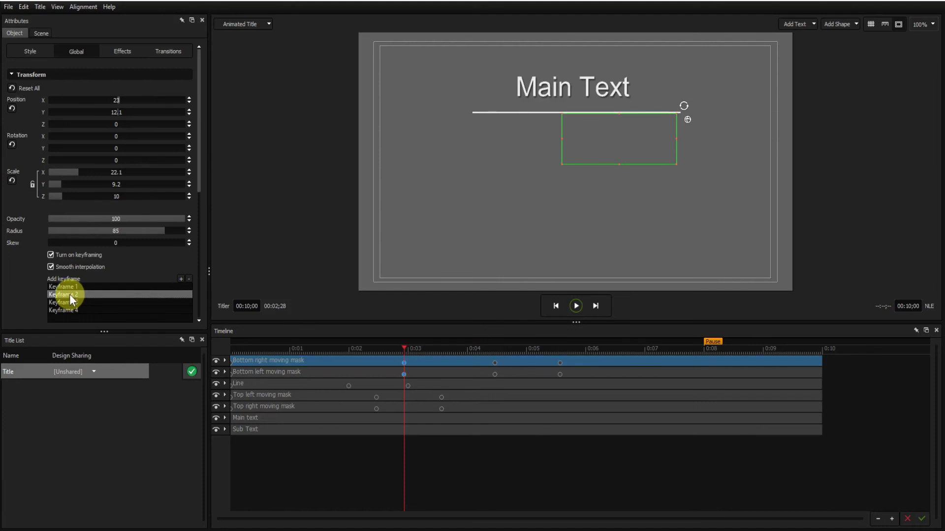
click(189, 279)
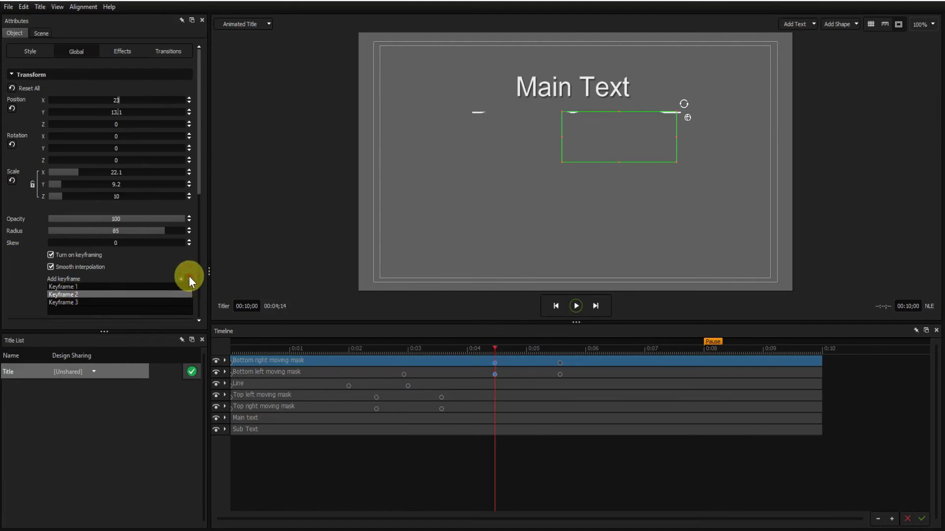
click(422, 376)
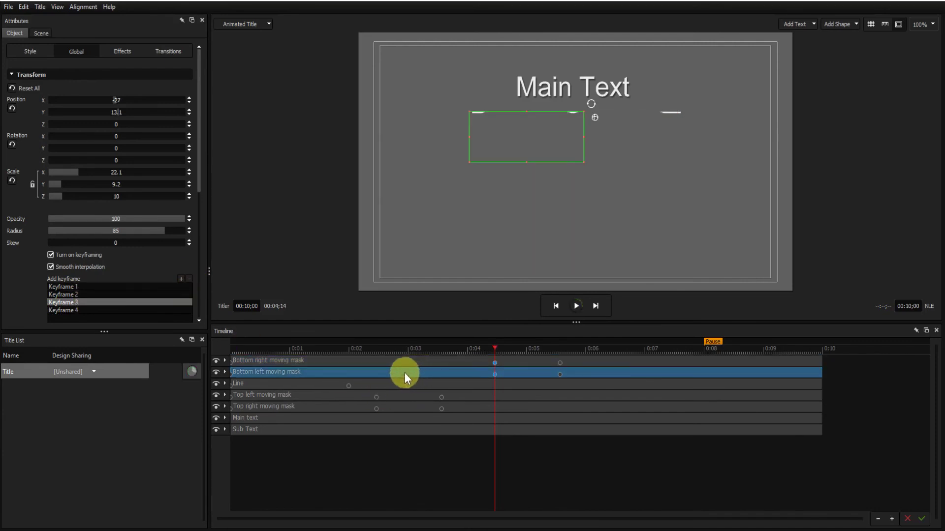
click(75, 294)
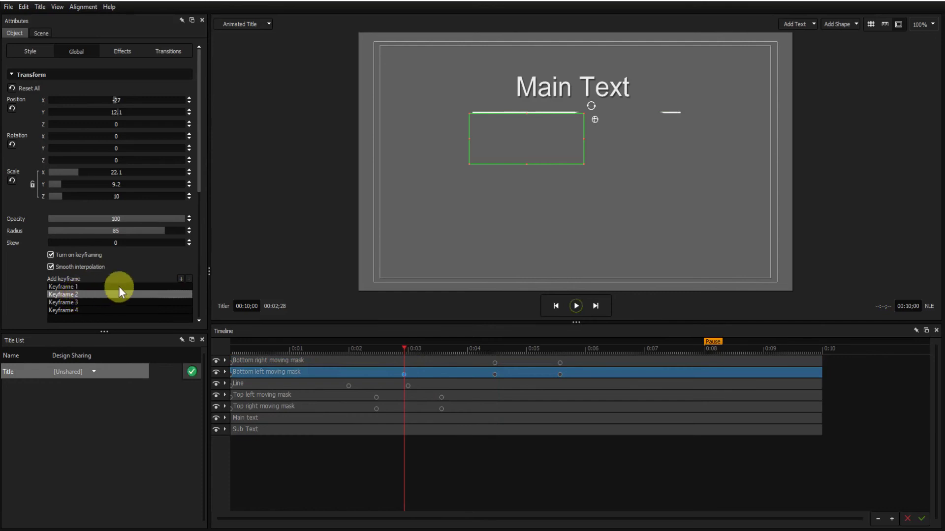
click(189, 279)
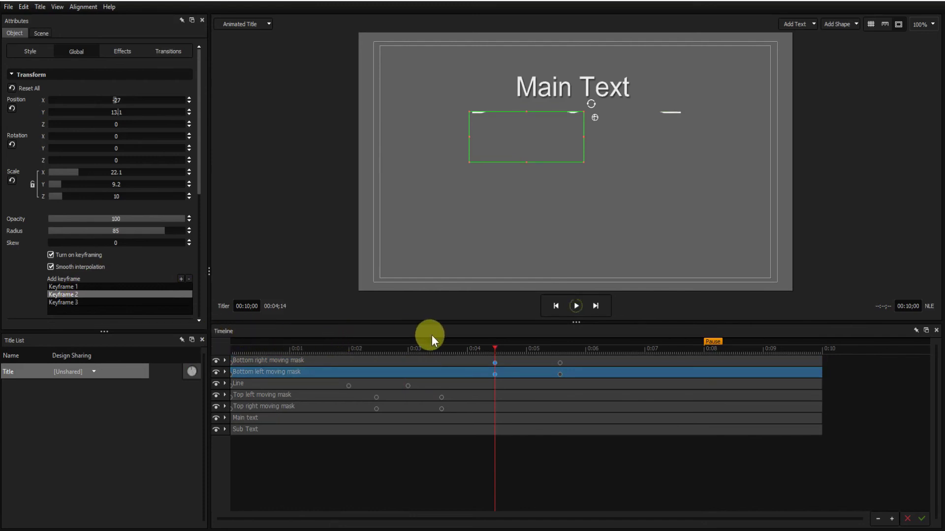
click(433, 349)
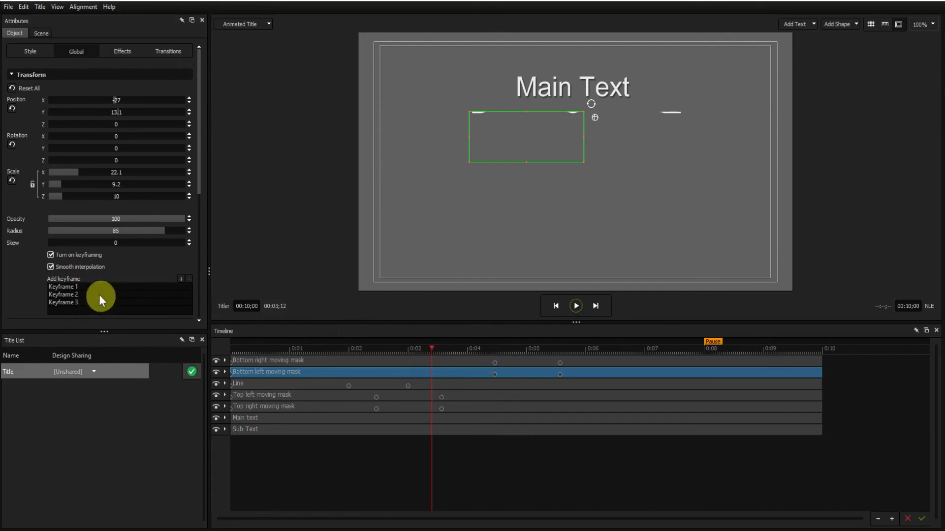
Set the Bottom left moving mask's Y position to 12.1 at each of its three keyframes.
click(63, 288)
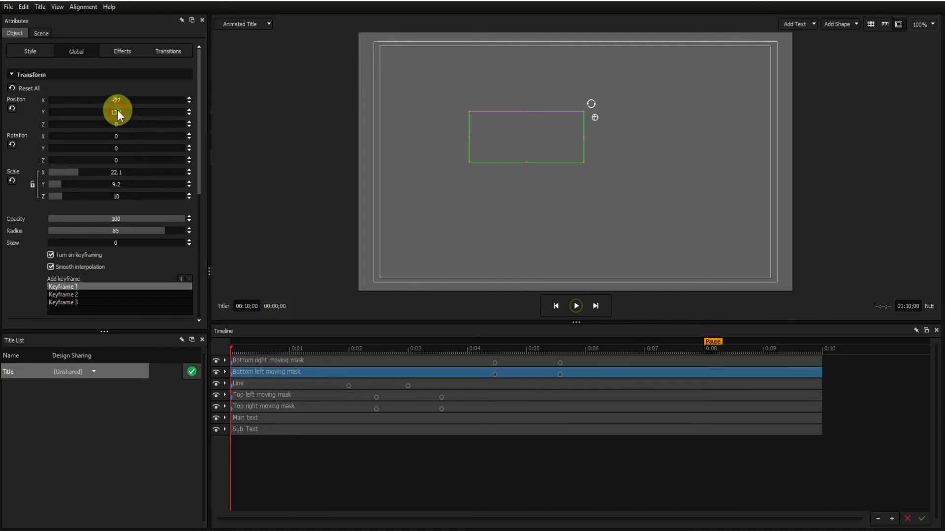
key(ctrl)
text(12.1)
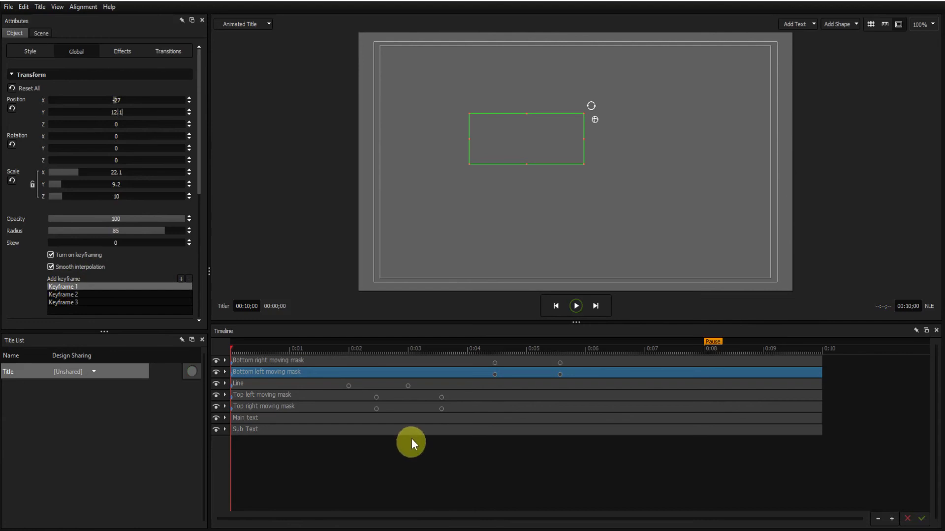
click(60, 293)
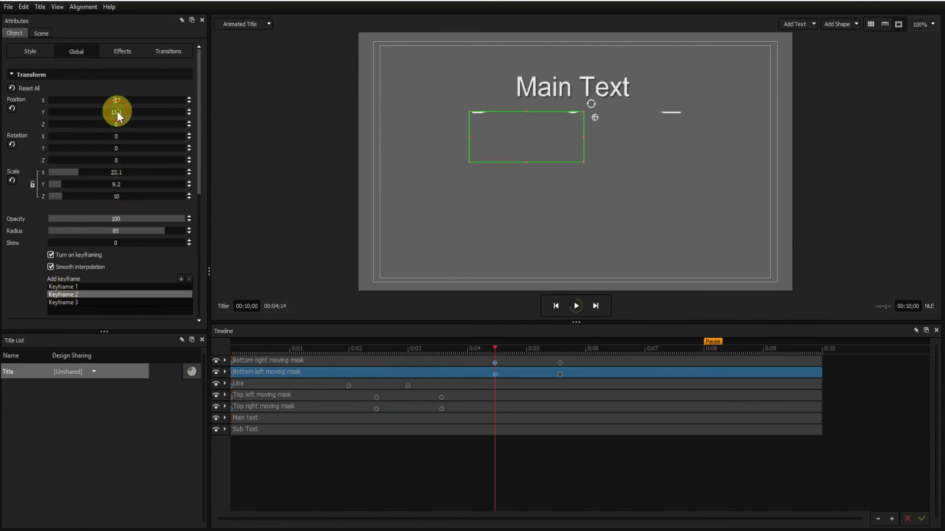
drag(119, 112, 128, 113)
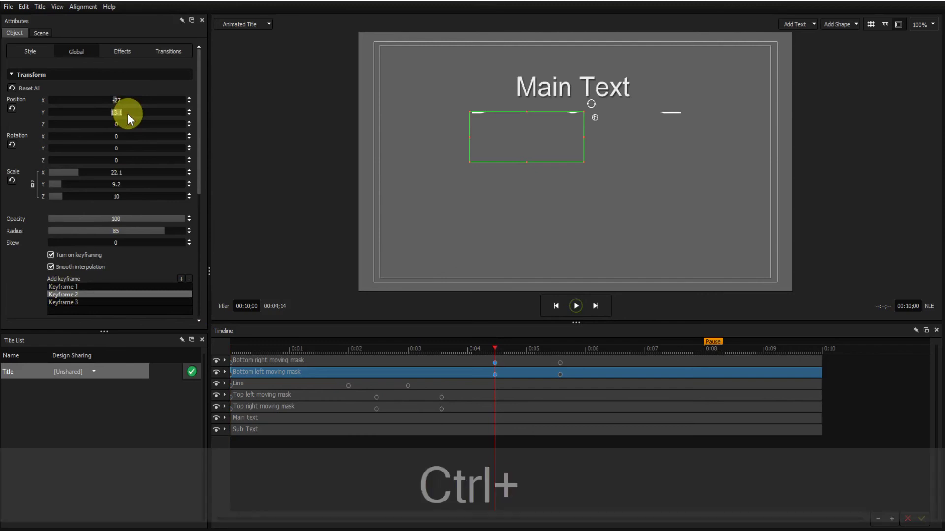
text(12.1)
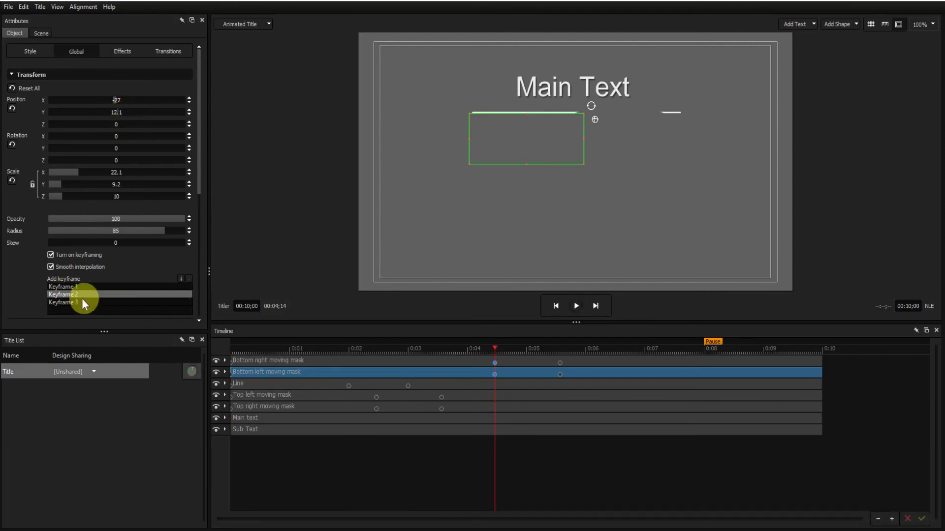
click(76, 303)
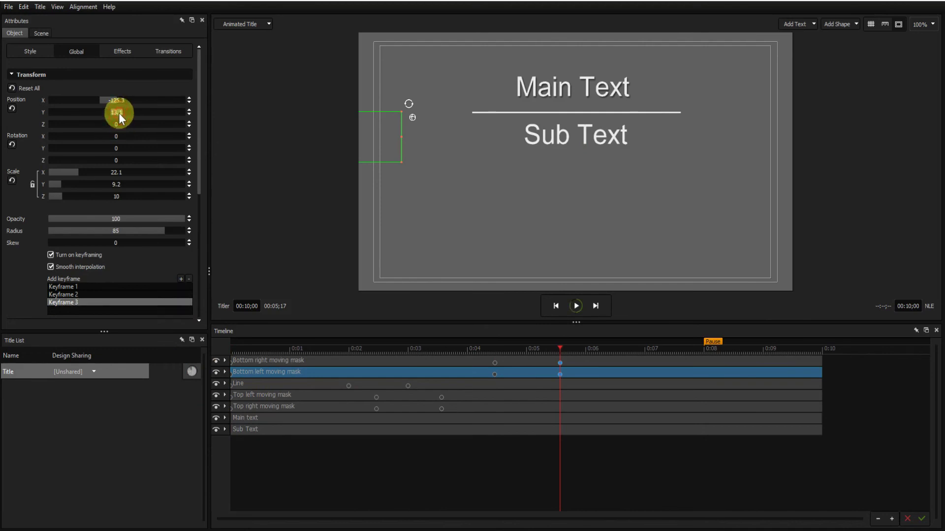
text(12.1)
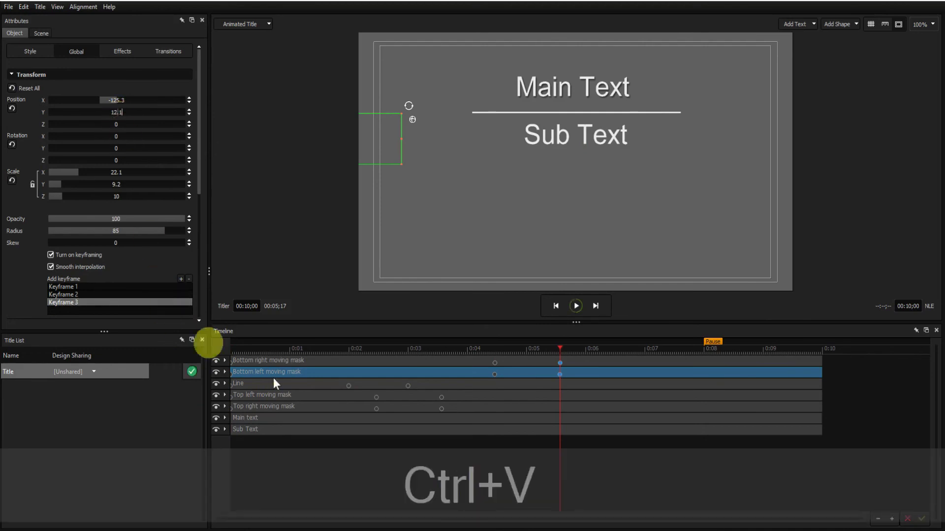
Set the Bottom right moving mask's Y position to 12.1 at each of its three keyframes.
click(323, 363)
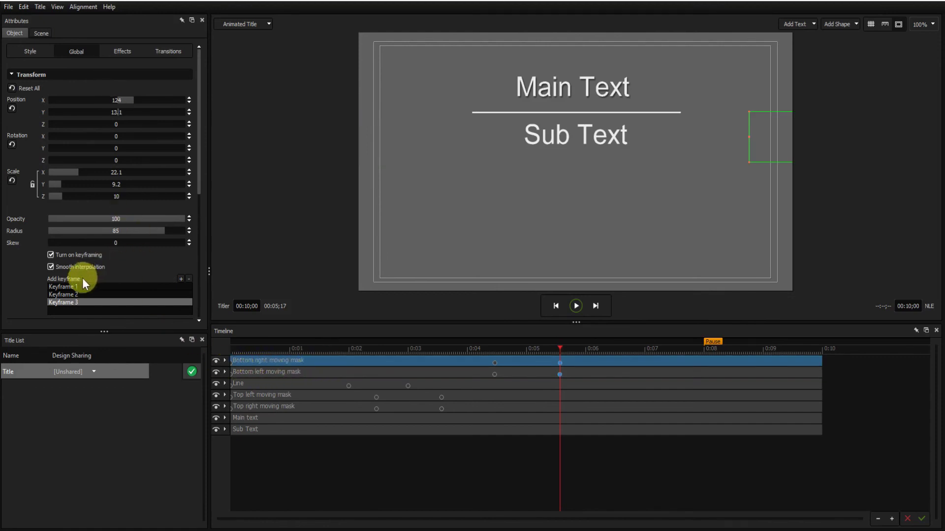
click(69, 286)
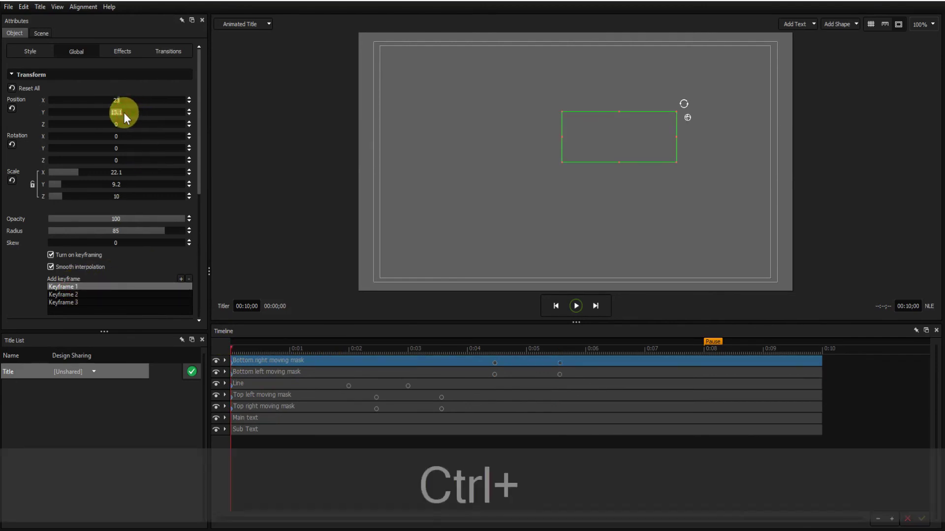
text(12.1)
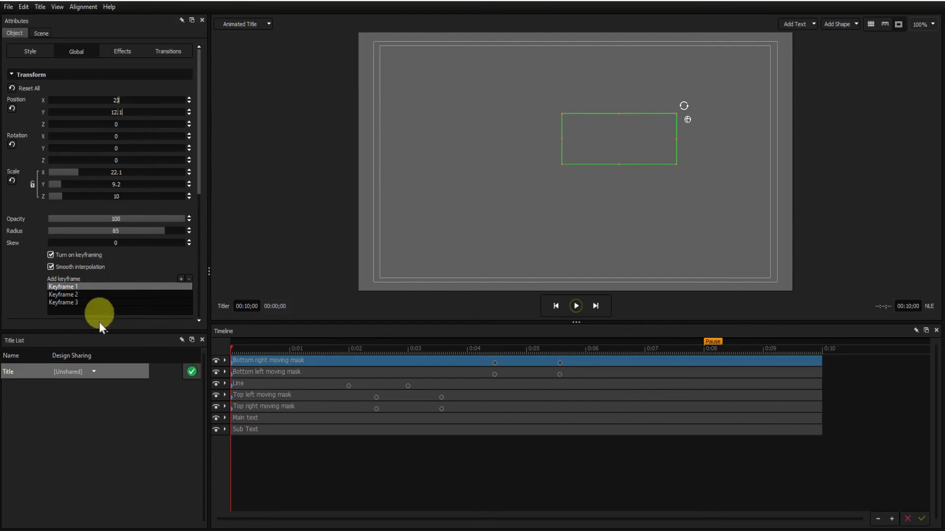
click(74, 296)
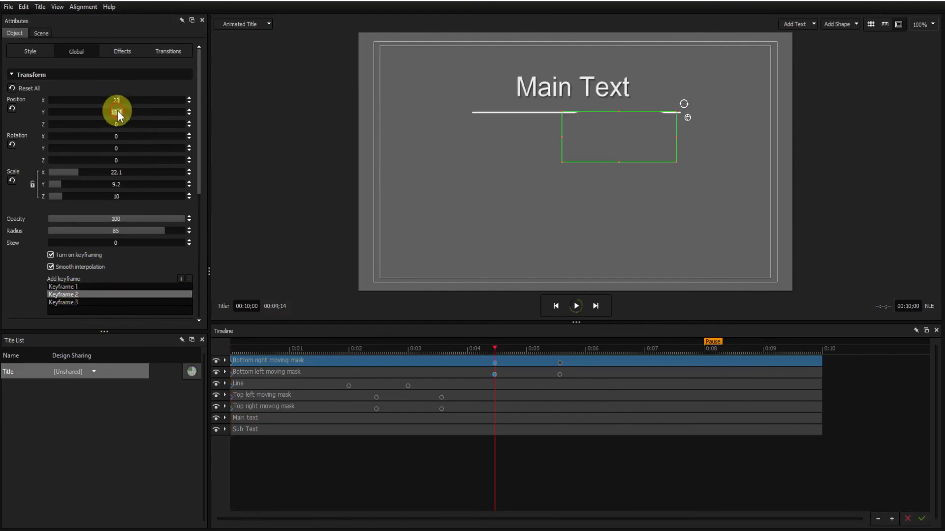
text(12.1)
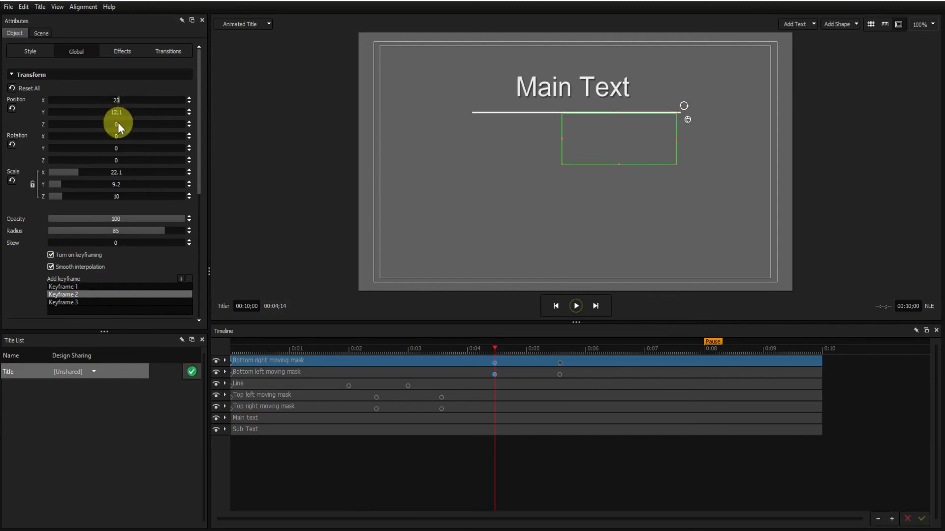
click(72, 302)
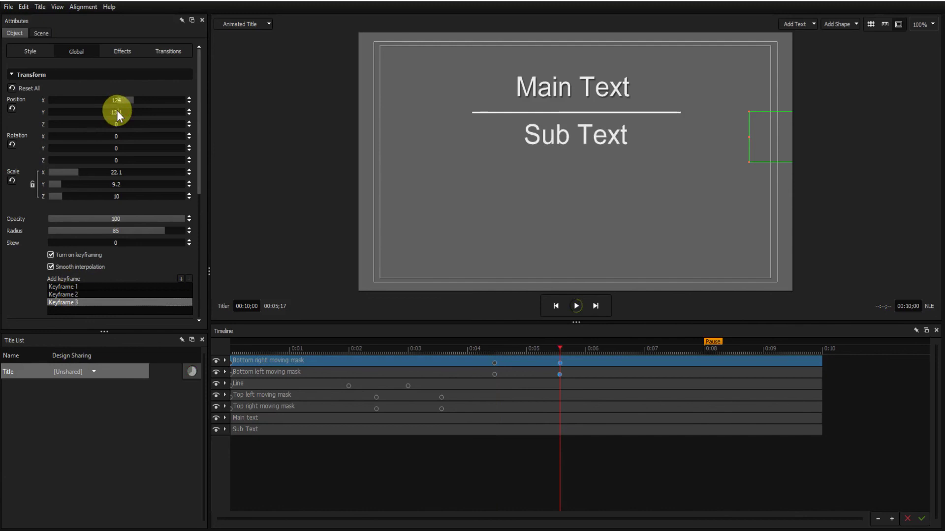
text(12.1)
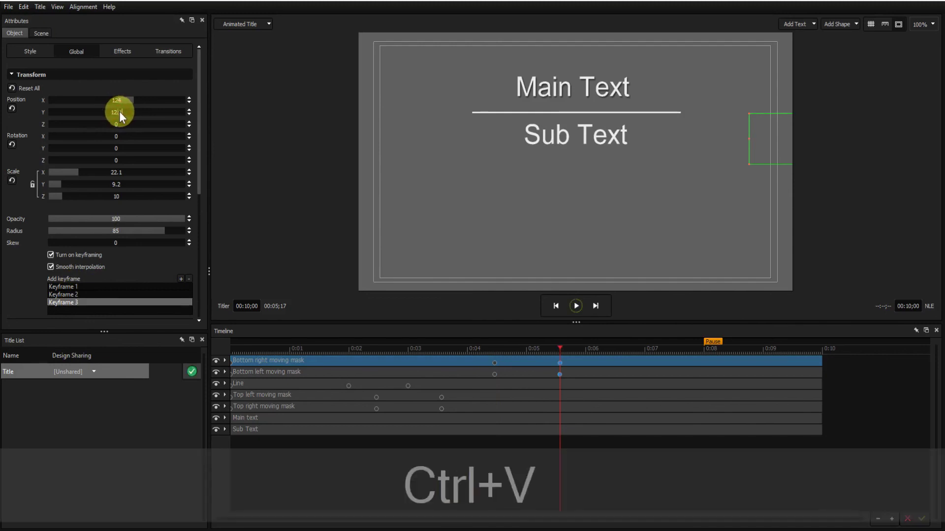
key(Return)
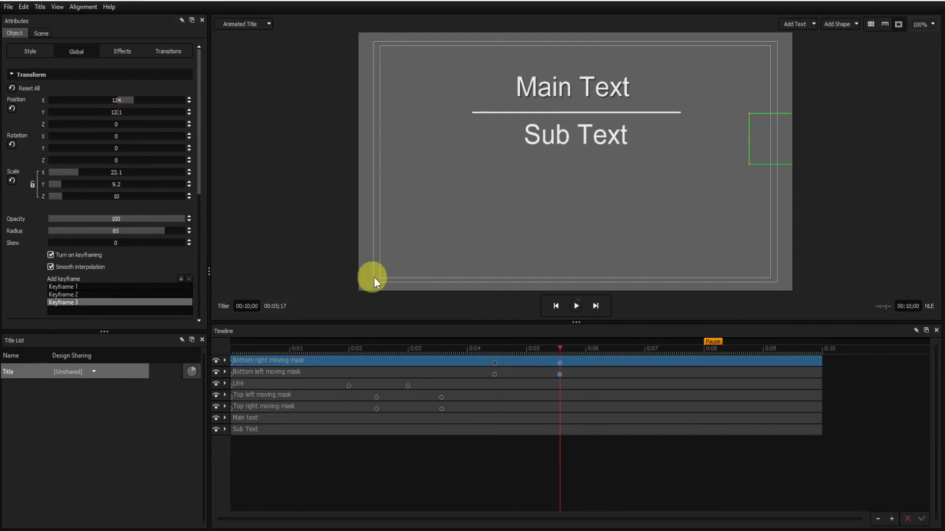
Play the title from its start to check the corrected mask animation and the end of the title.
click(457, 457)
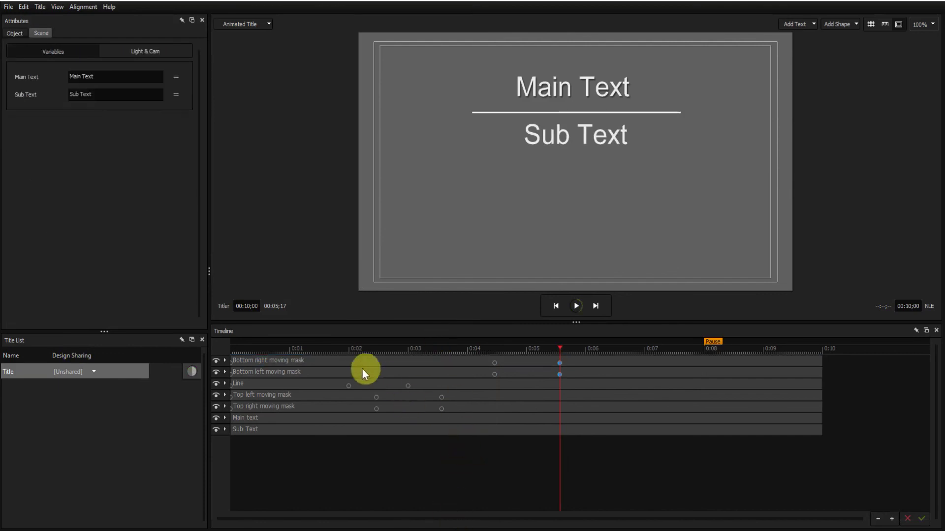
click(253, 349)
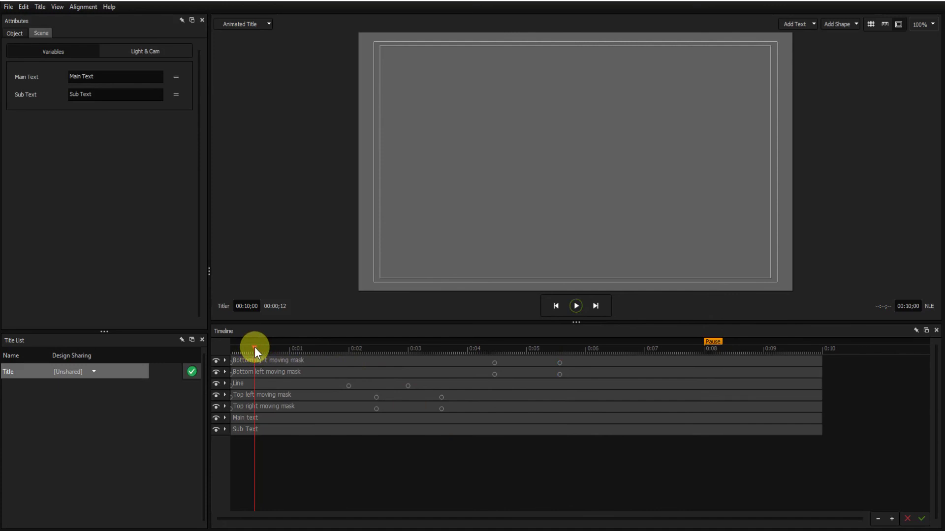
key(Home)
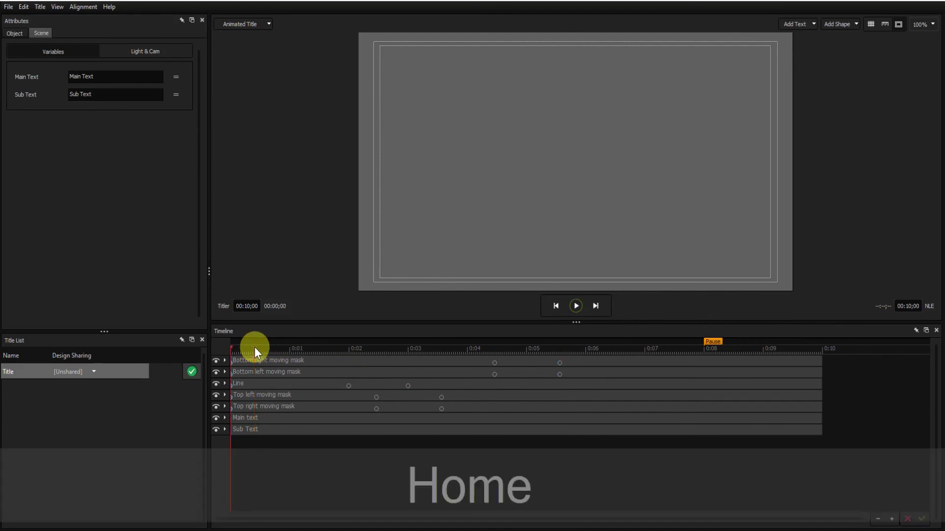
click(577, 306)
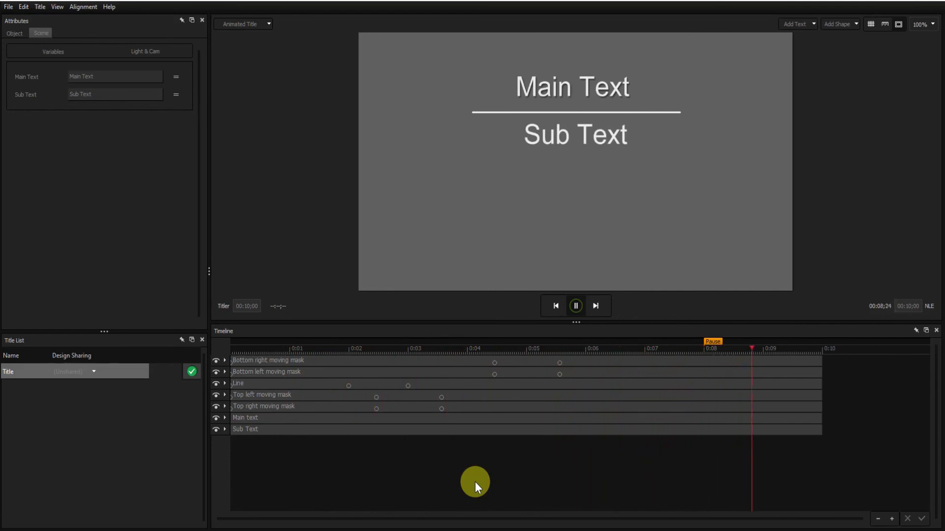
click(576, 304)
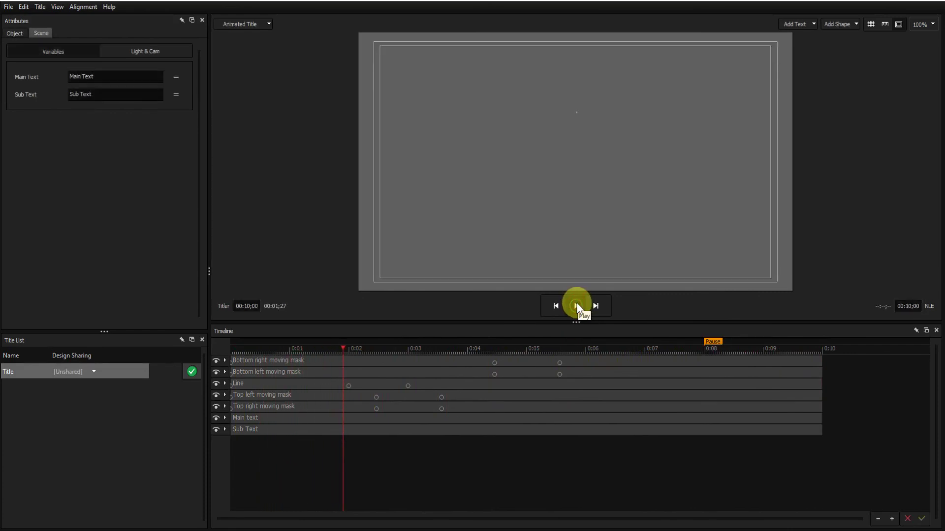
Expand all seven timeline tracks, from Bottom right moving mask to Sub Text, to show their applied effects and transitions.
click(226, 361)
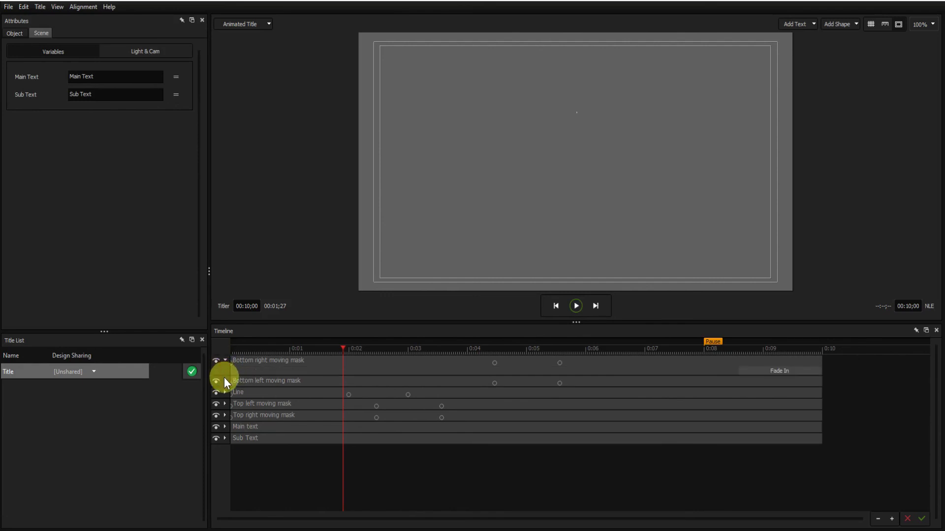
click(225, 381)
click(225, 403)
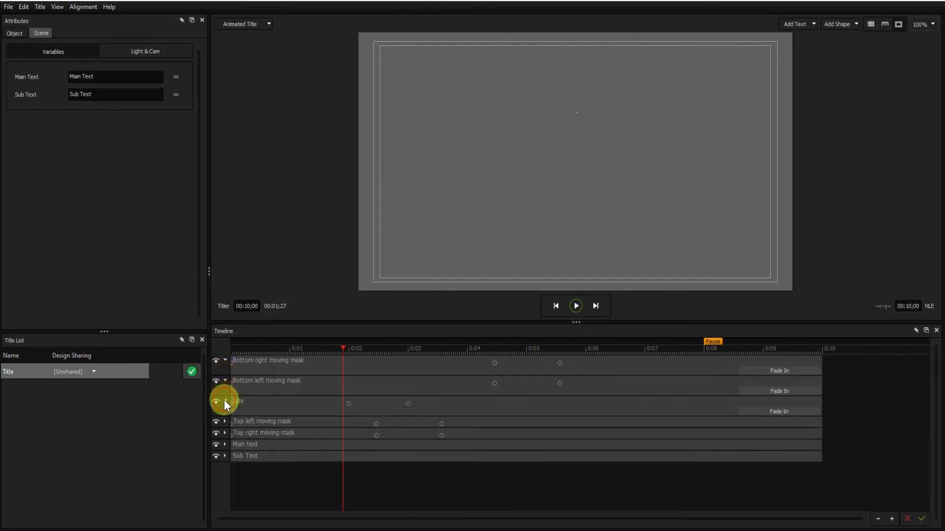
click(225, 421)
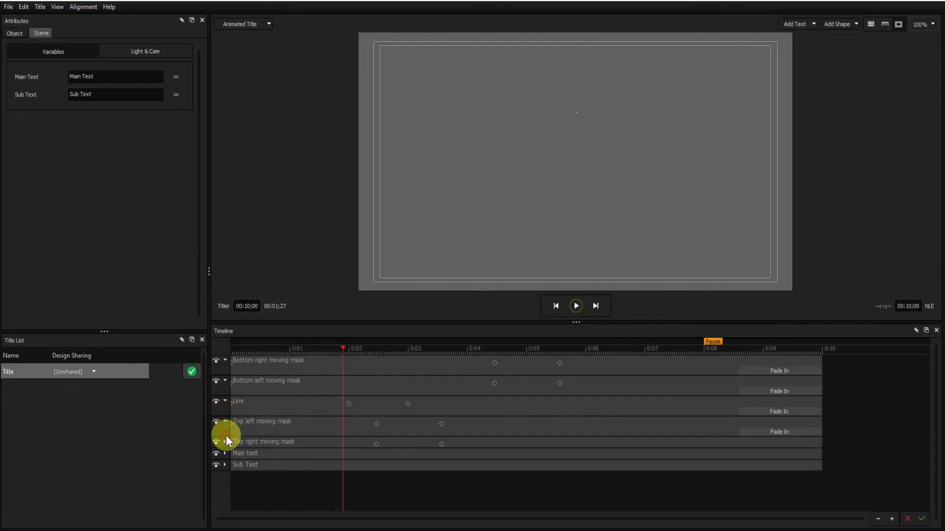
click(226, 441)
click(225, 463)
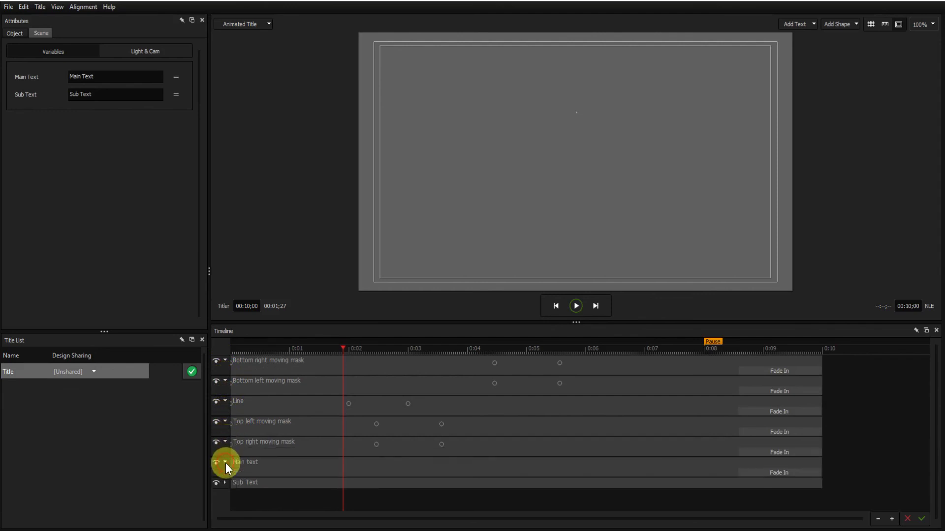
click(225, 483)
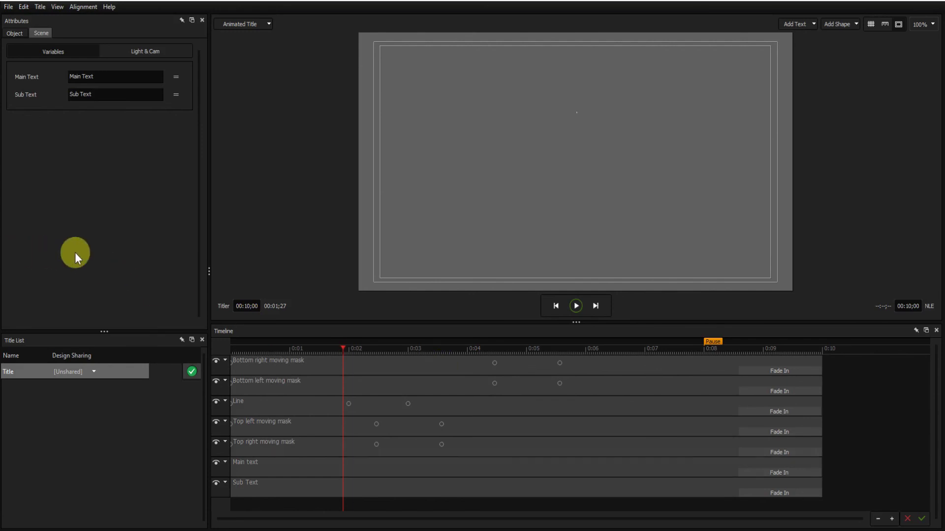
Show the Library and apply the Glowing Orb preset of the Spotlight filter effect to the Bottom right moving mask.
key(F4)
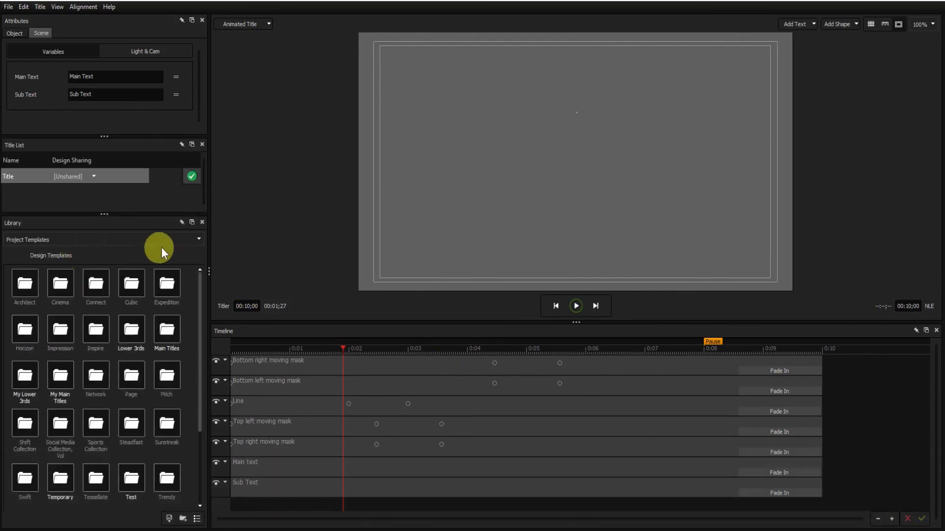
click(200, 239)
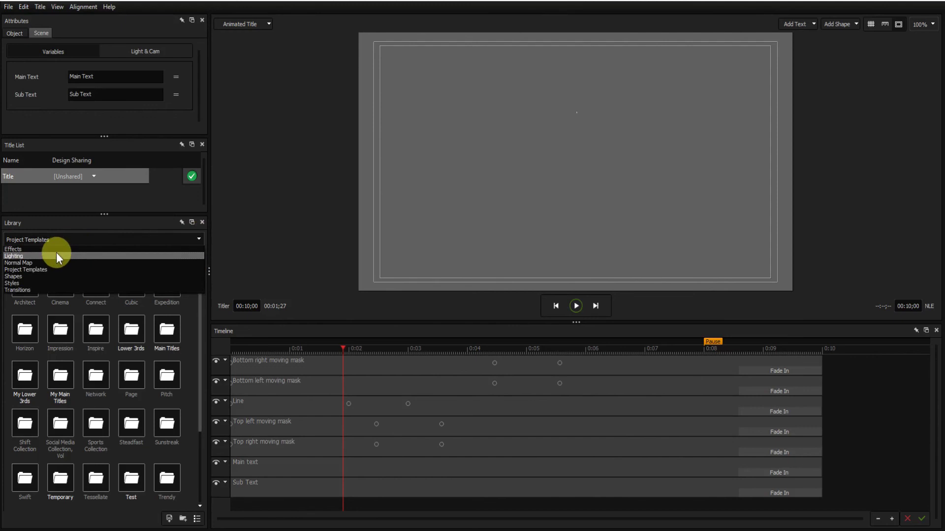
click(29, 249)
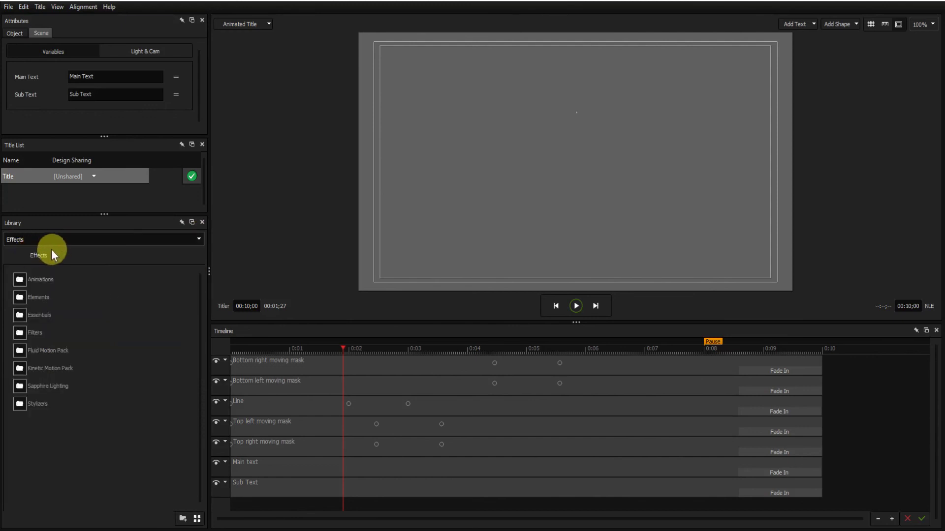
double_click(21, 330)
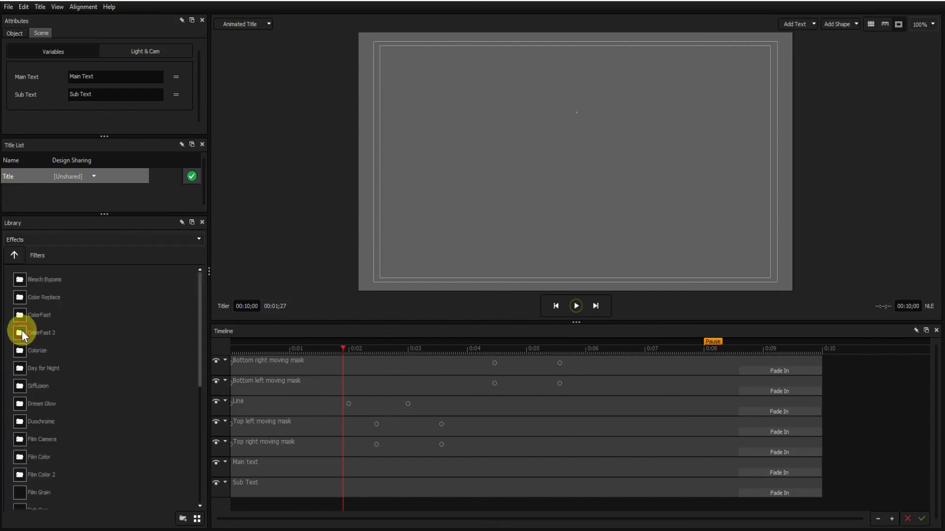
scroll(96, 323, down, 5)
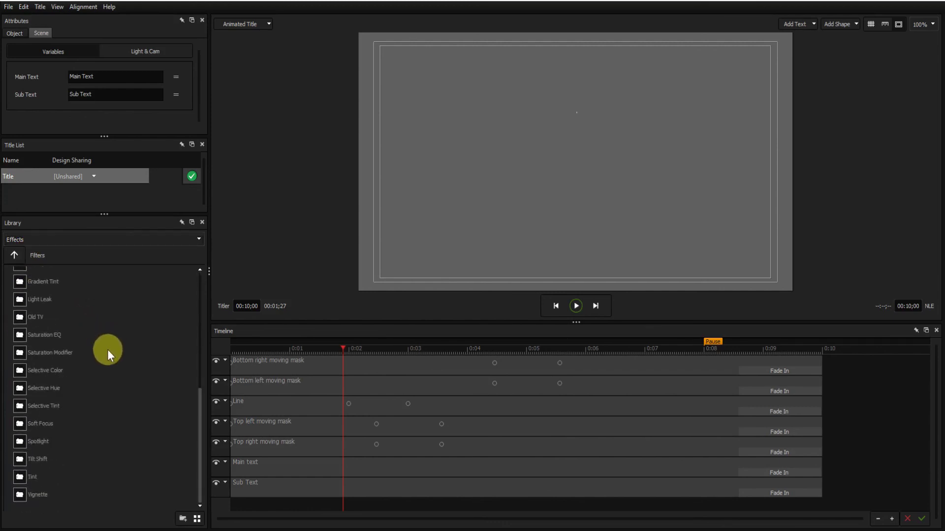
double_click(28, 443)
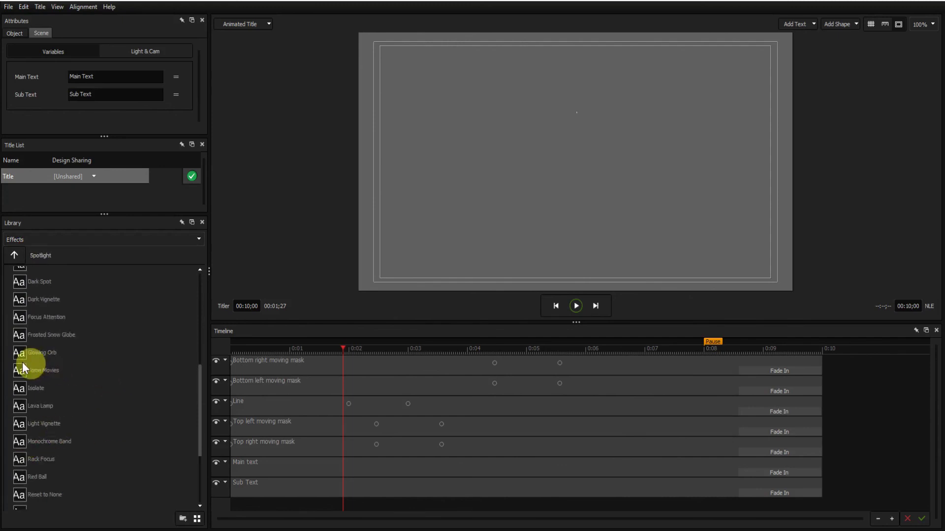
drag(19, 353, 421, 367)
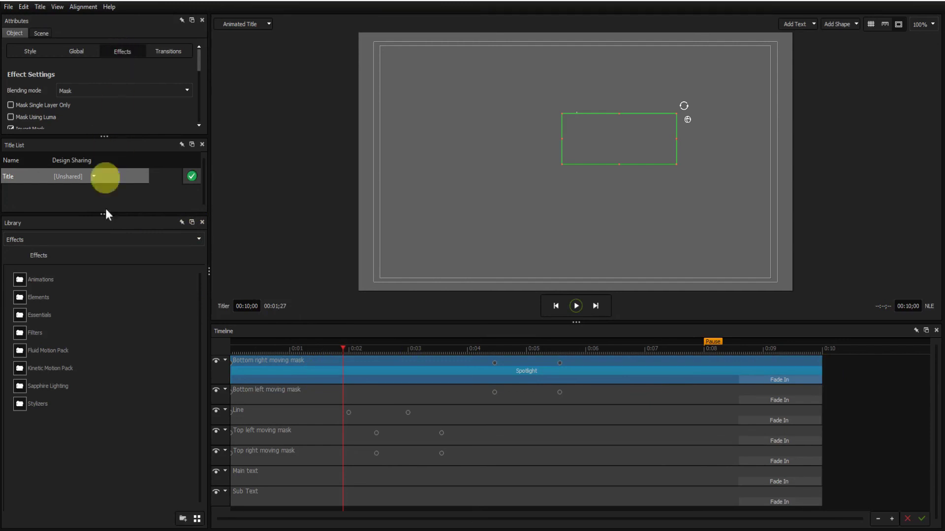
Enlarge the attributes area and expand the Shape settings of the Bottom right moving mask's Spotlight effect.
drag(104, 213, 100, 353)
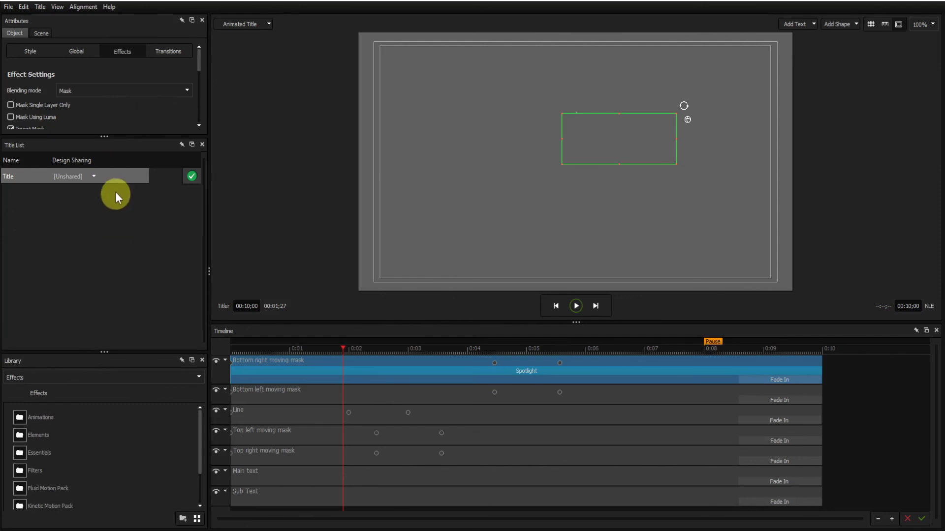
drag(106, 137, 97, 285)
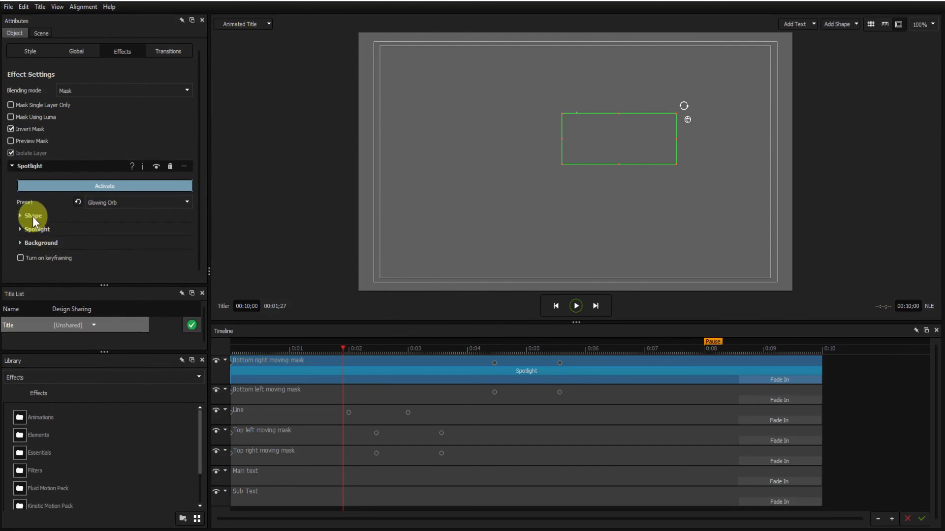
click(20, 216)
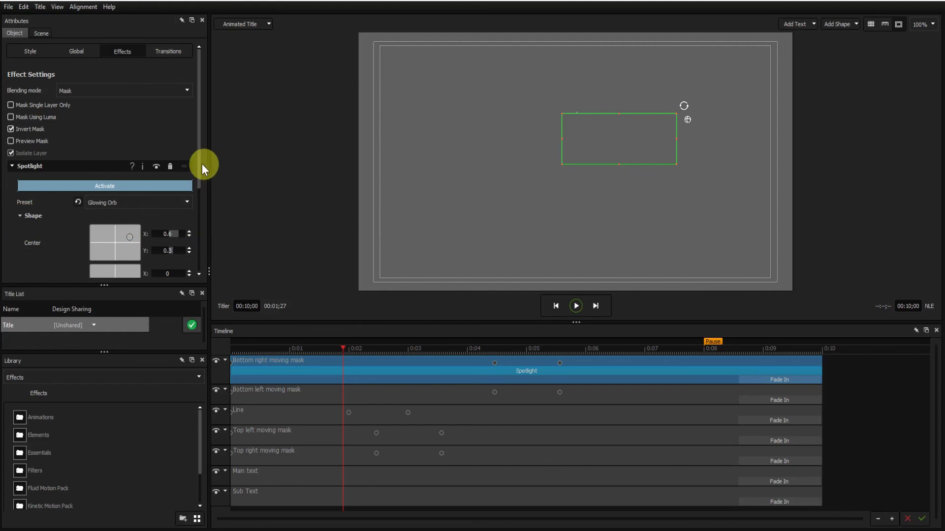
drag(200, 164, 200, 226)
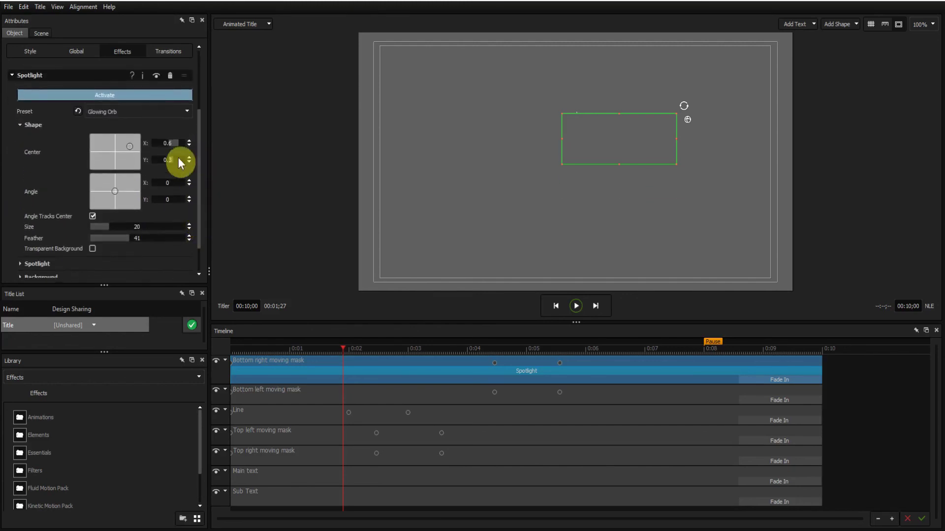